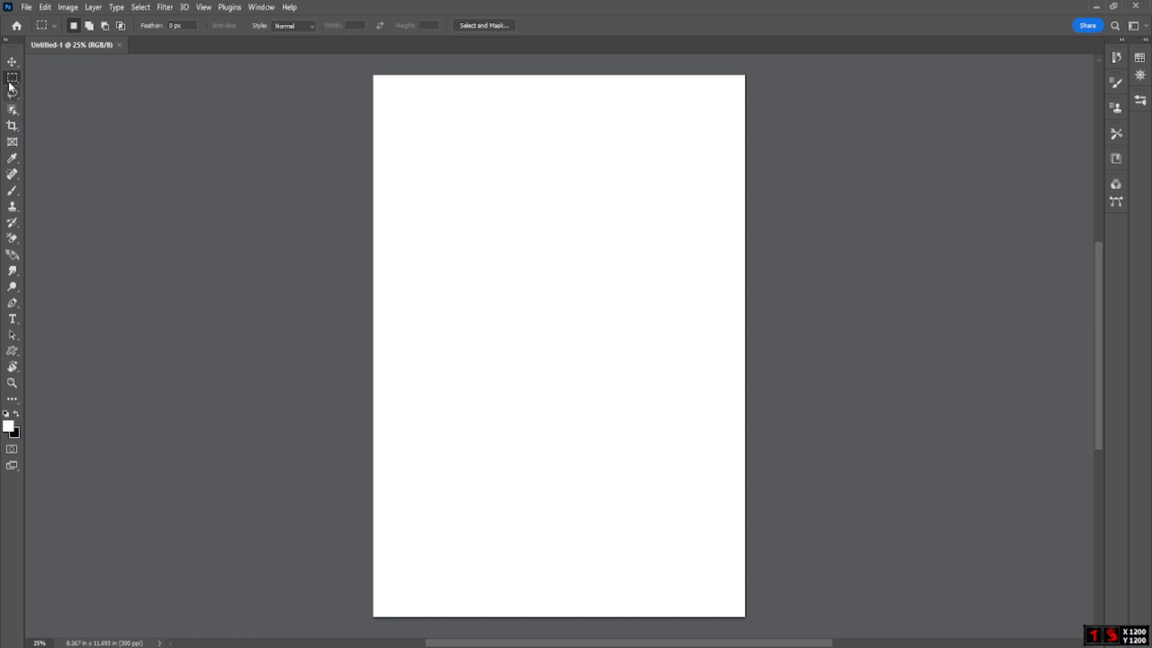
- Draw several trial rectangular marquee selections of different proportions on the blank page, clearing them at the end
{"action": "left_click", "coordinate": [12, 61]}
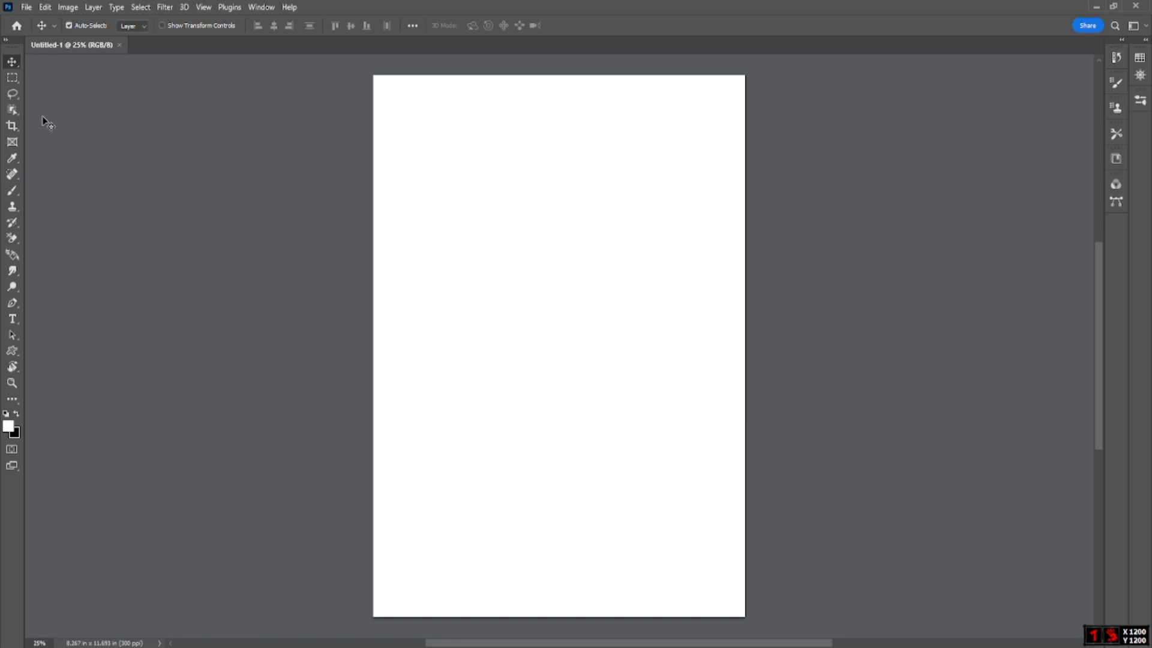
{"action": "left_click", "coordinate": [13, 80]}
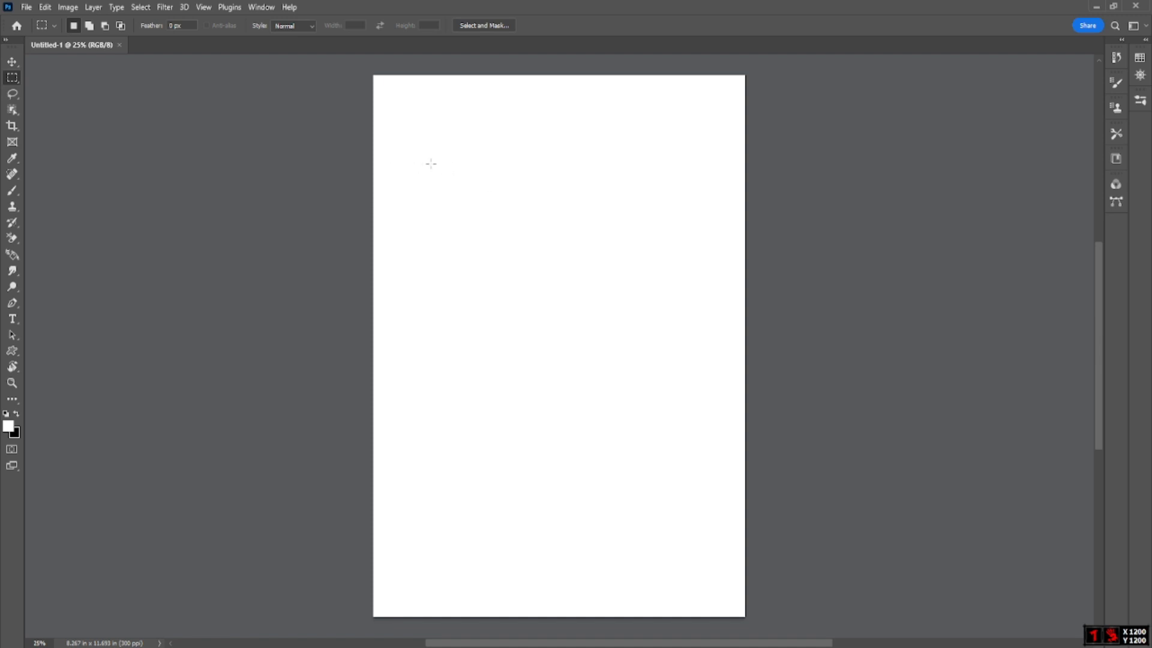
{"action": "left_click_drag", "start_coordinate": [432, 163], "coordinate": [697, 214]}
{"action": "left_click_drag", "start_coordinate": [560, 122], "coordinate": [622, 378]}
{"action": "left_click", "coordinate": [496, 216]}
{"action": "left_click_drag", "start_coordinate": [496, 187], "coordinate": [642, 353]}
{"action": "left_click", "coordinate": [600, 292]}
{"action": "left_click_drag", "start_coordinate": [478, 178], "coordinate": [610, 373]}
{"action": "left_click", "coordinate": [662, 312]}
- Draw a square marquee selection outward from its centre, then another one from a corner, deselecting each
{"action": "key", "text": "alt+shift"}
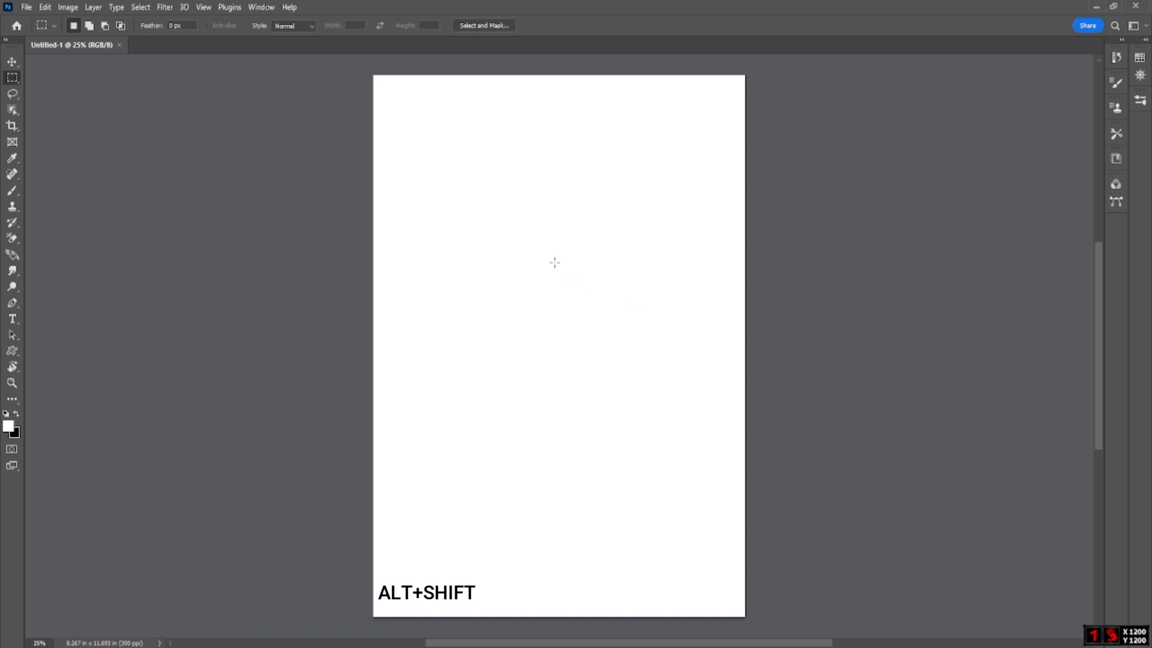
{"action": "left_click_drag", "start_coordinate": [555, 262], "coordinate": [635, 368]}
{"action": "left_click", "coordinate": [661, 345]}
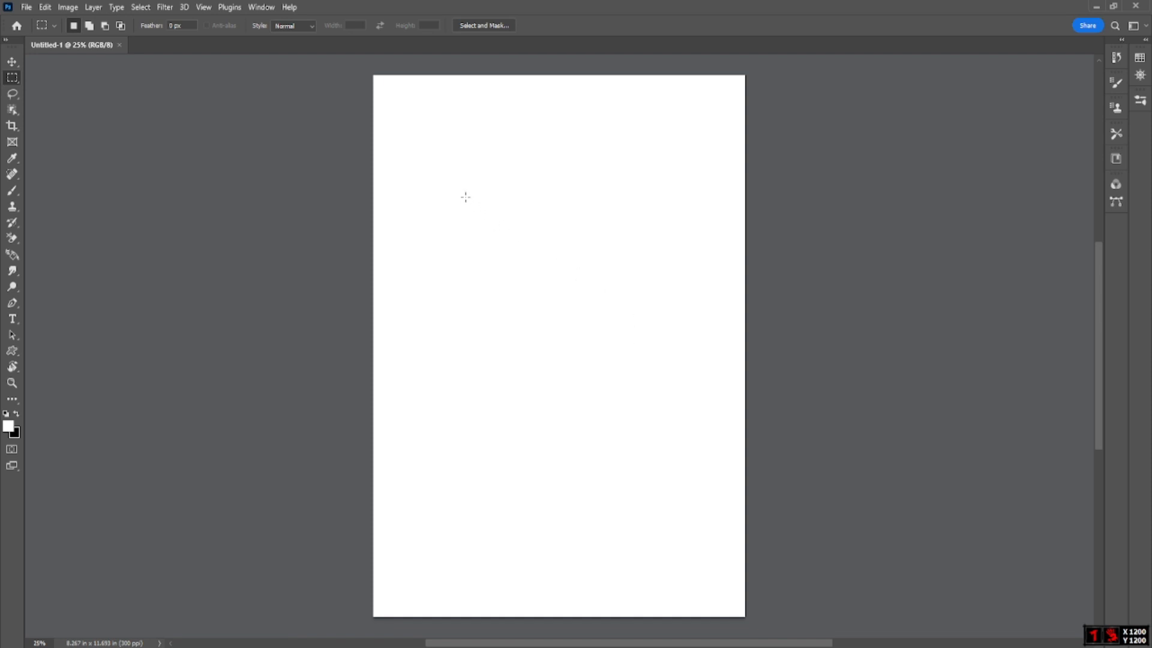
{"action": "left_click_drag", "start_coordinate": [464, 190], "coordinate": [631, 385]}
{"action": "left_click", "coordinate": [671, 319]}
- Draw a rectangular selection in the page's upper half and add overlapping rectangles at its upper-right and lower-right corners
{"action": "left_click_drag", "start_coordinate": [497, 222], "coordinate": [562, 302]}
{"action": "key", "text": "shift"}
{"action": "key", "text": "shift"}
{"action": "left_click_drag", "start_coordinate": [624, 108], "coordinate": [509, 227]}
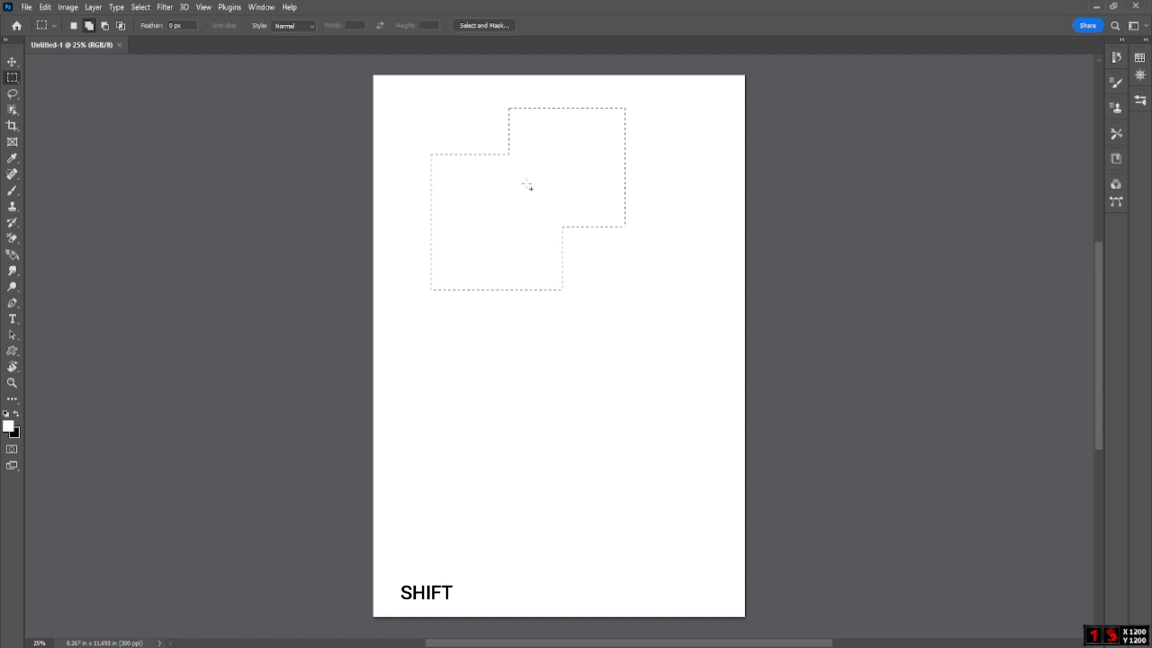
{"action": "left_click_drag", "start_coordinate": [604, 364], "coordinate": [498, 264]}
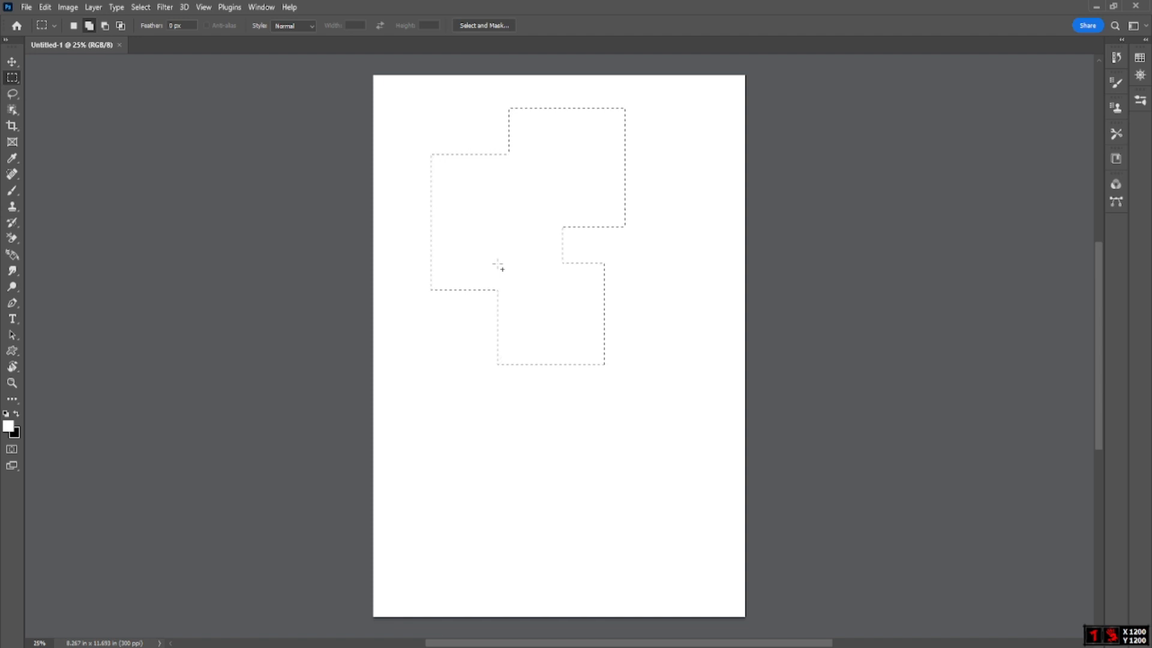
- Add separate rectangular areas below and to the right of the main selection, plus one overlapping its upper-left corner
{"action": "left_click_drag", "start_coordinate": [443, 397], "coordinate": [544, 500]}
{"action": "left_click_drag", "start_coordinate": [602, 409], "coordinate": [692, 511]}
{"action": "left_click_drag", "start_coordinate": [637, 270], "coordinate": [704, 362]}
{"action": "left_click_drag", "start_coordinate": [649, 163], "coordinate": [703, 251]}
{"action": "left_click_drag", "start_coordinate": [400, 122], "coordinate": [472, 204]}
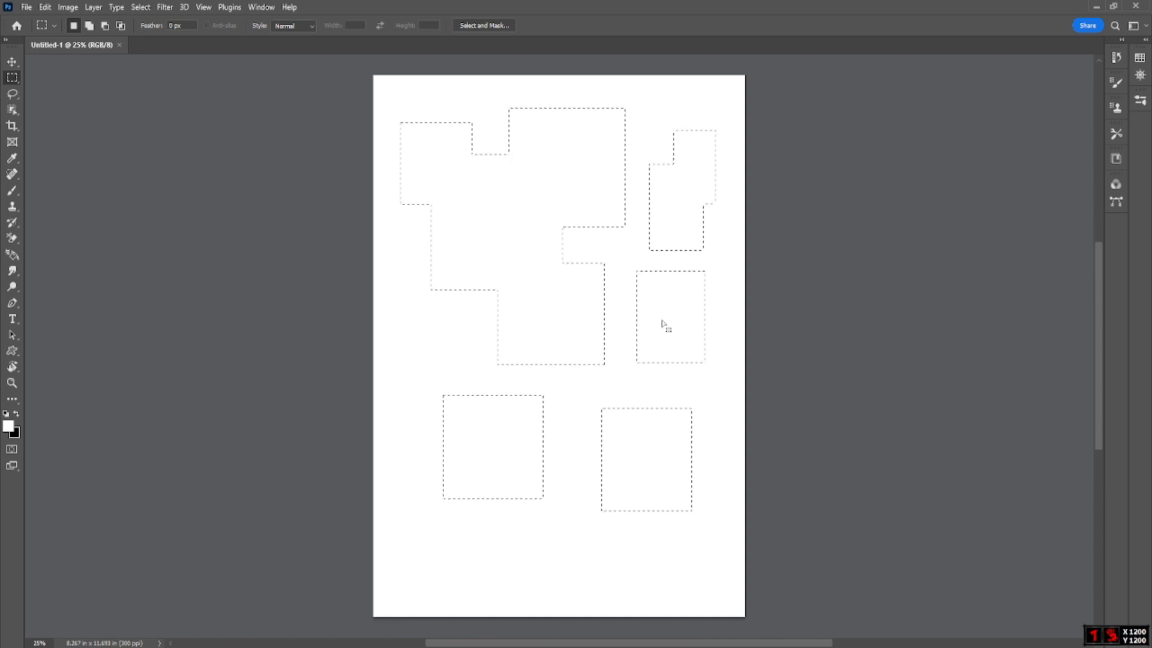
- Fill the selected areas with a bright green foreground colour, 37fc23, then refill them with the black background colour
{"action": "left_click", "coordinate": [8, 426]}
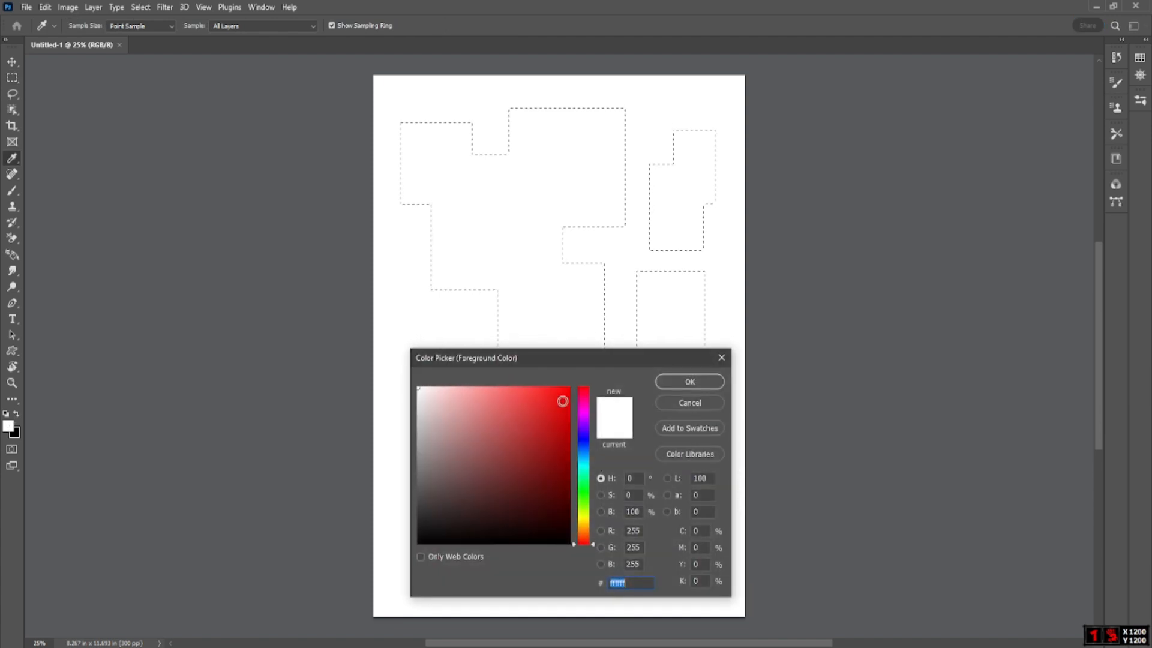
{"action": "left_click", "coordinate": [550, 390]}
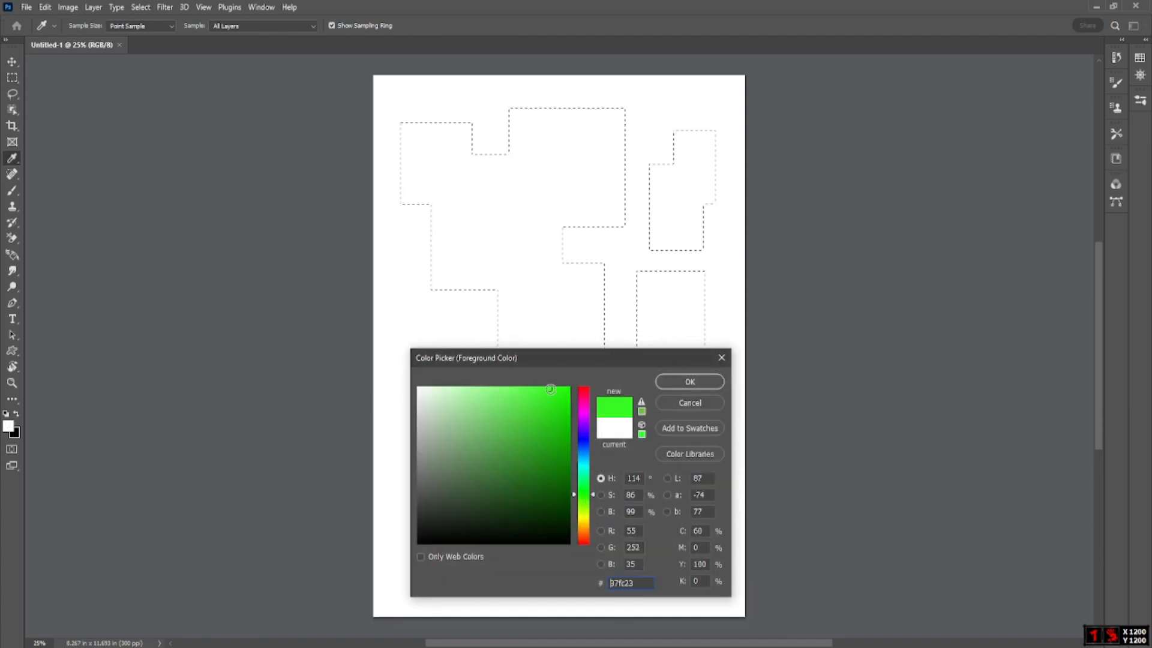
{"action": "left_click", "coordinate": [690, 382]}
{"action": "key", "text": "alt+BackSpace"}
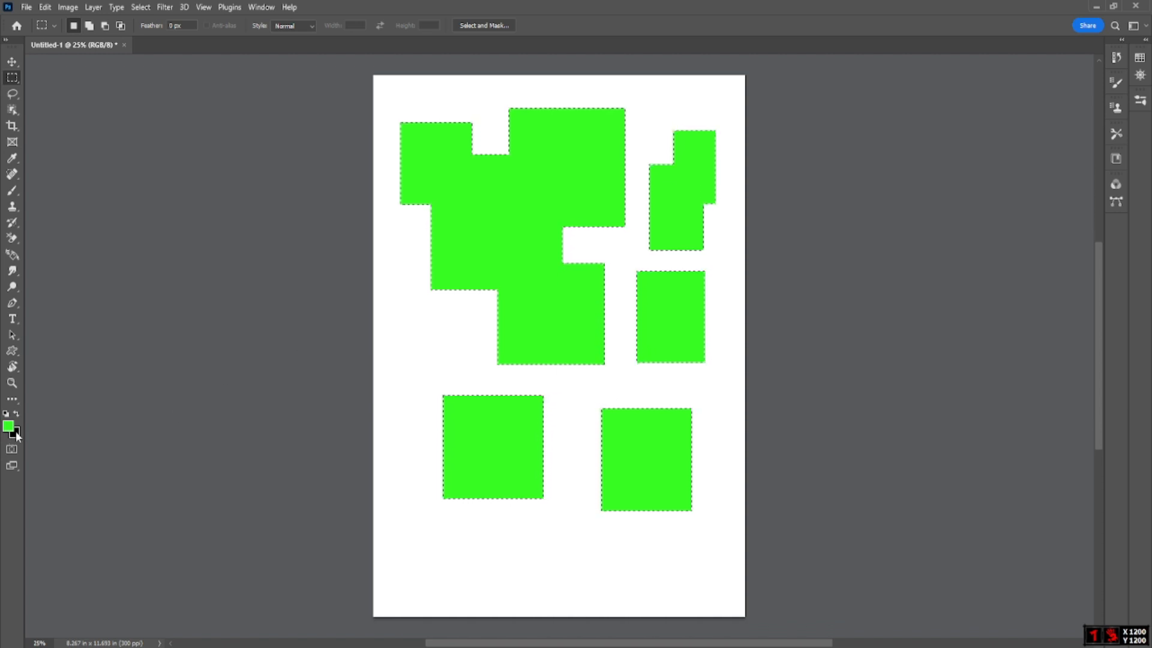
{"action": "key", "text": "ctrl+BackSpace"}
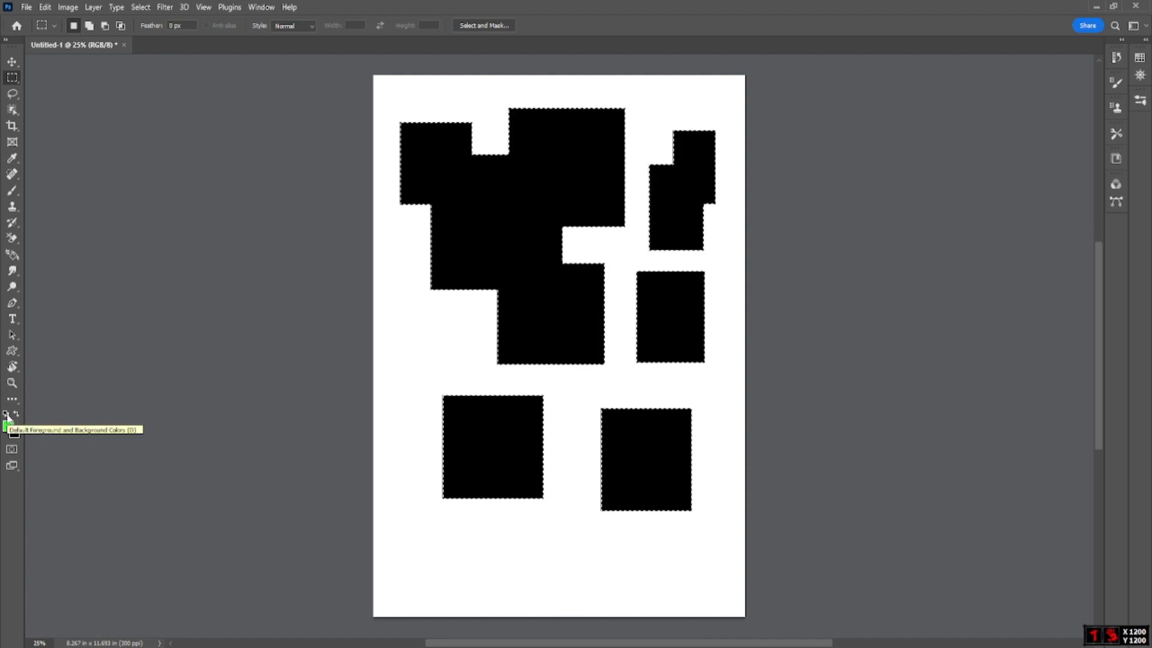
- Reset the foreground and background colours to their defaults and delete the contents of the selected areas
{"action": "left_click", "coordinate": [7, 415]}
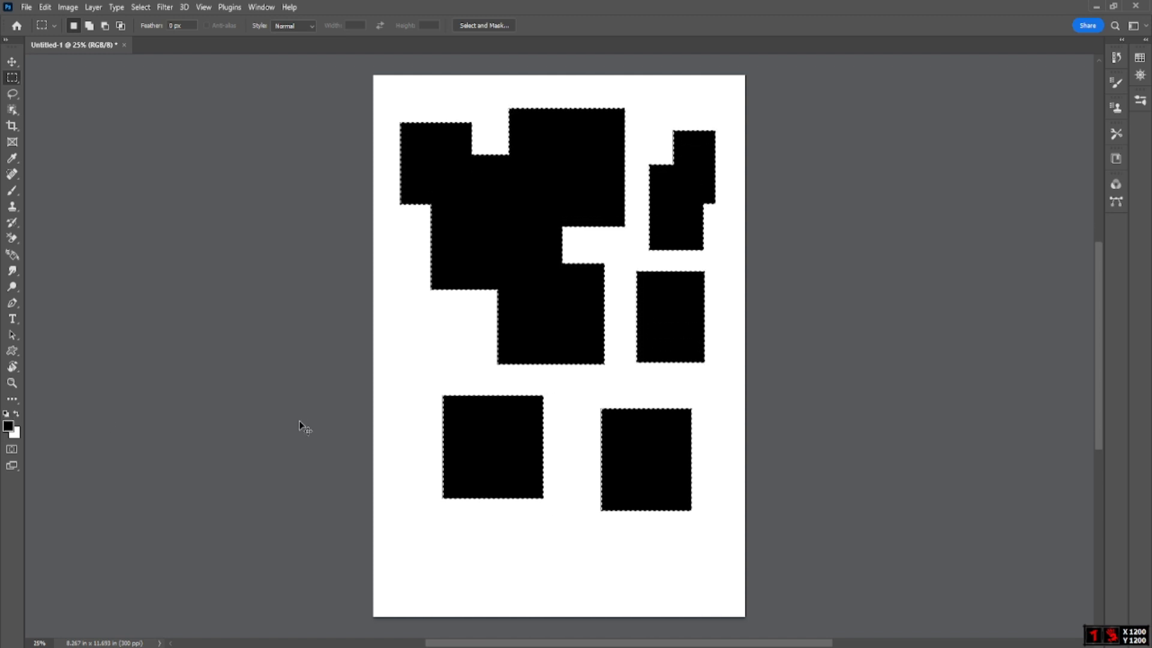
{"action": "key", "text": "Delete"}
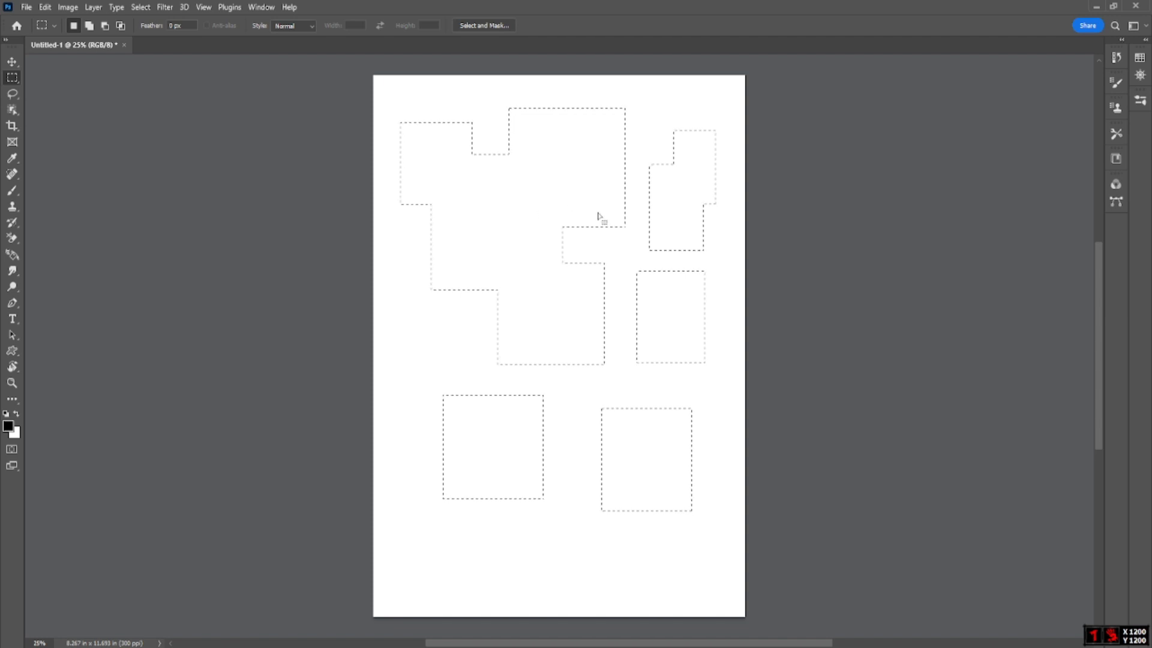
- Deselect the multi-part selection on the page
{"action": "right_click", "coordinate": [595, 180]}
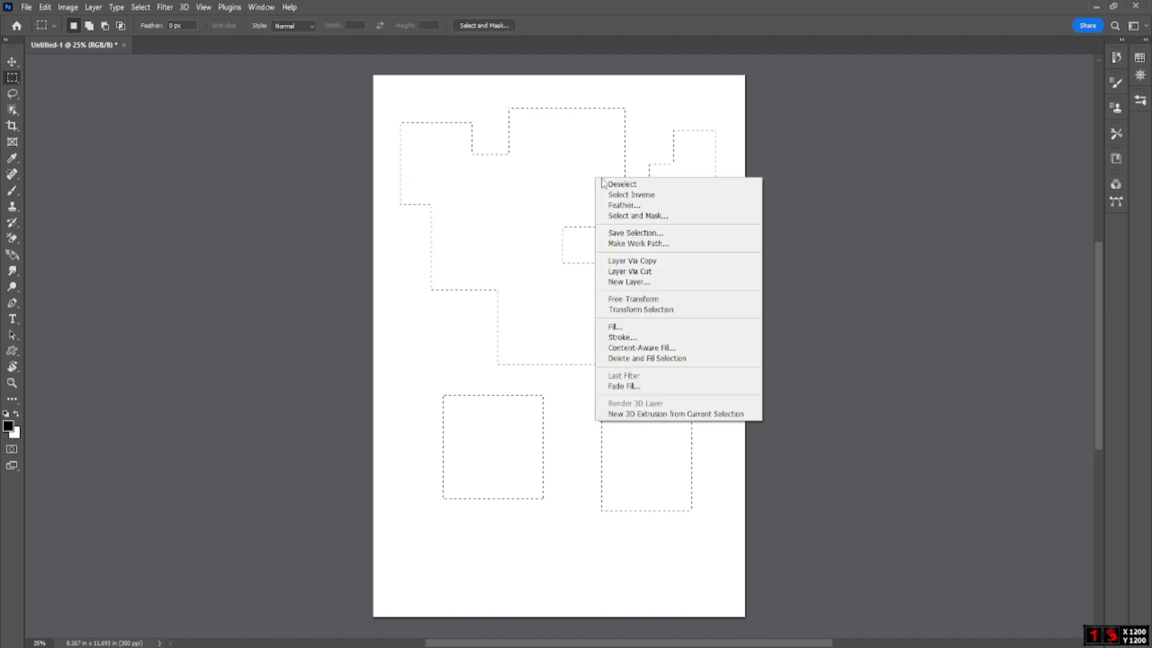
{"action": "left_click", "coordinate": [638, 186]}
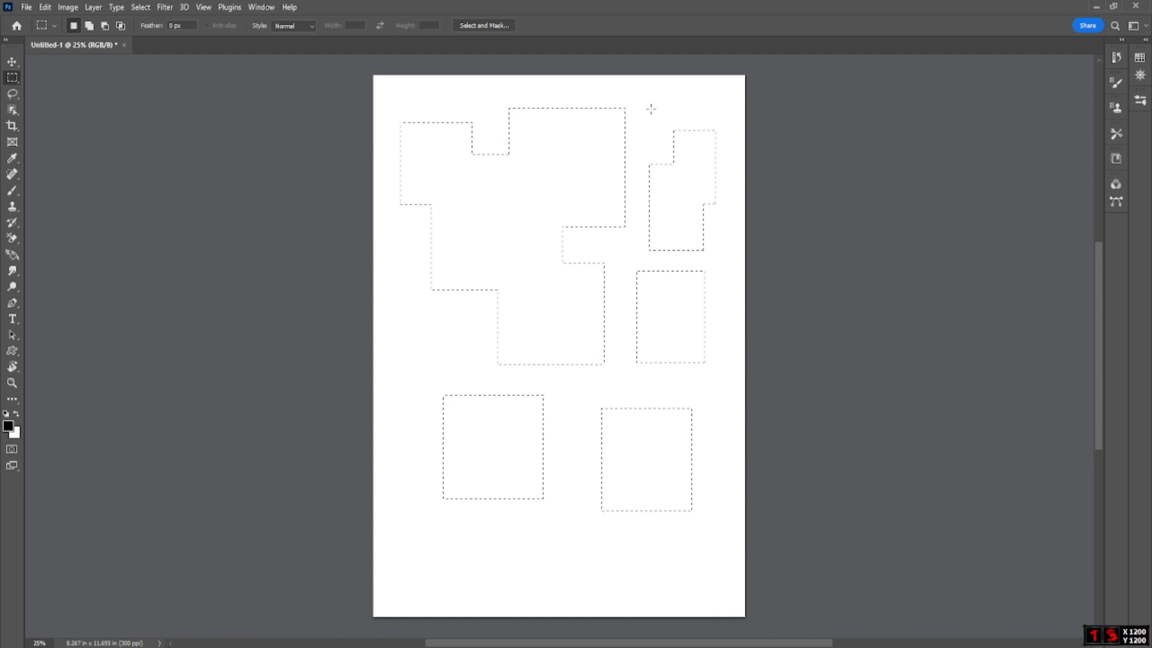
{"action": "key", "text": "ctrl+d"}
{"action": "key", "text": "ctrl+shift+d"}
{"action": "left_click", "coordinate": [144, 8]}
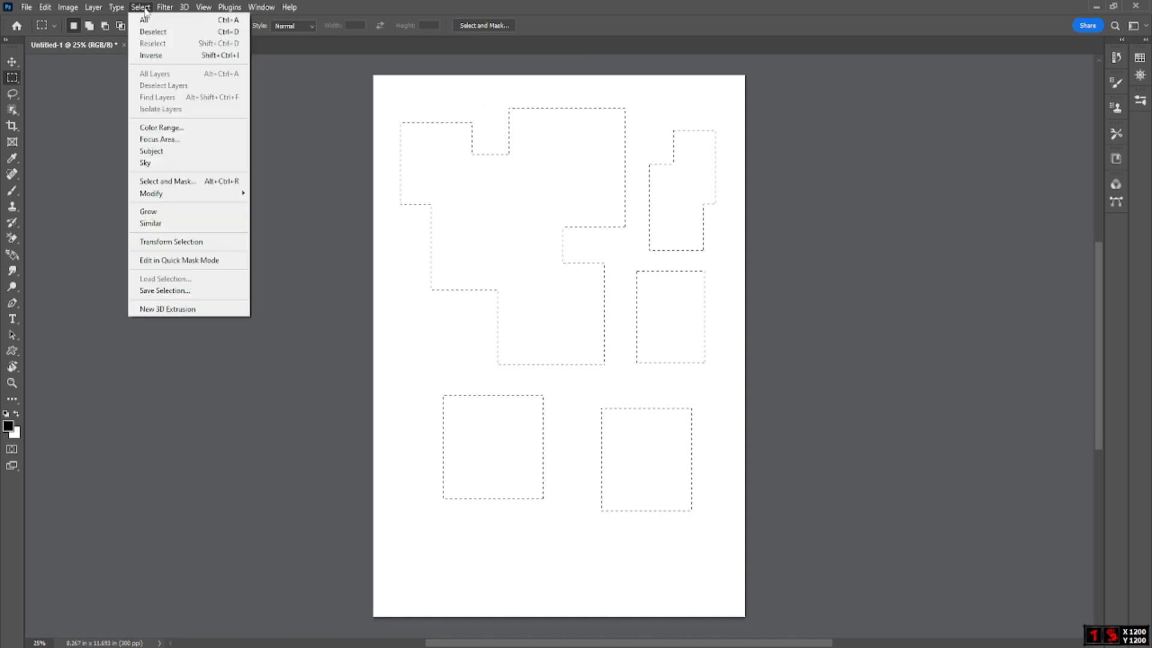
{"action": "left_click", "coordinate": [209, 33]}
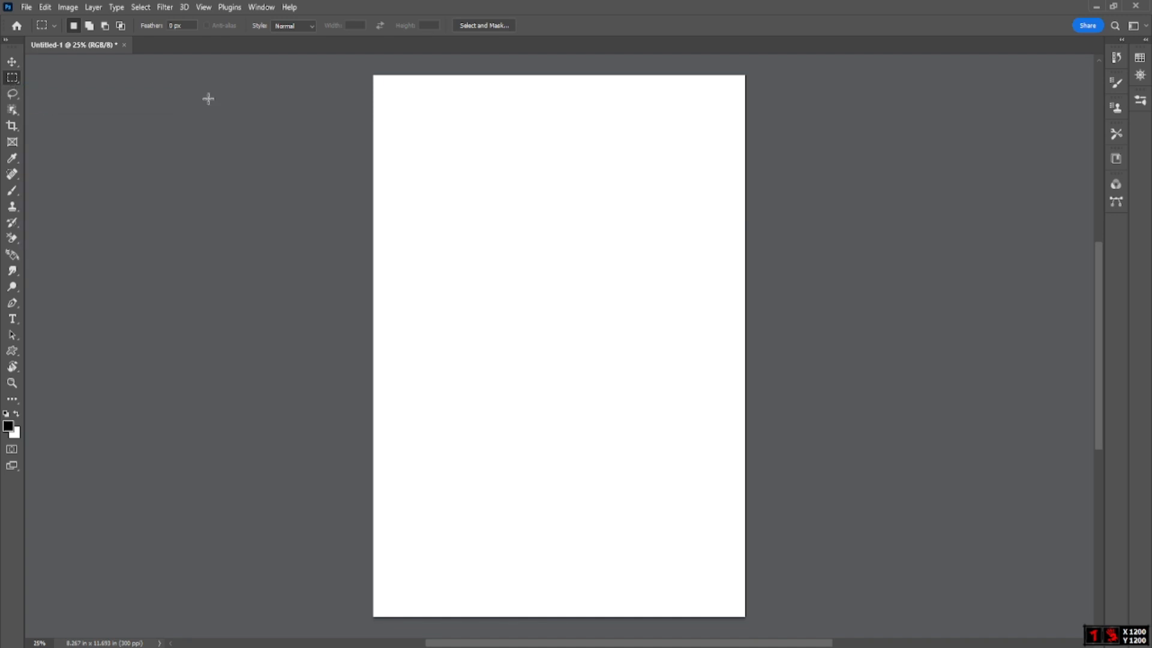
- Draw a tall rectangular selection and extend it with four overlapping rectangles along its right and lower sides
{"action": "left_click_drag", "start_coordinate": [442, 170], "coordinate": [659, 250]}
{"action": "left_click_drag", "start_coordinate": [528, 126], "coordinate": [606, 376]}
{"action": "left_click_drag", "start_coordinate": [440, 174], "coordinate": [536, 398]}
{"action": "left_click_drag", "start_coordinate": [596, 216], "coordinate": [493, 302]}
{"action": "left_click_drag", "start_coordinate": [658, 266], "coordinate": [562, 333]}
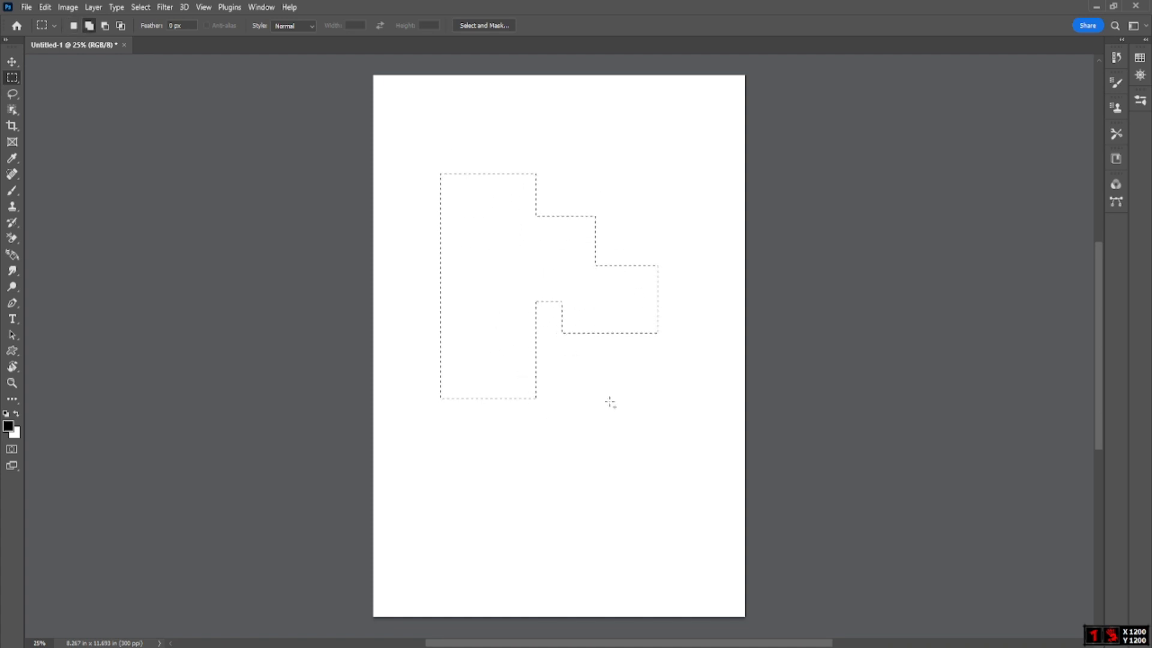
{"action": "left_click_drag", "start_coordinate": [636, 410], "coordinate": [526, 287]}
{"action": "left_click_drag", "start_coordinate": [591, 446], "coordinate": [510, 358]}
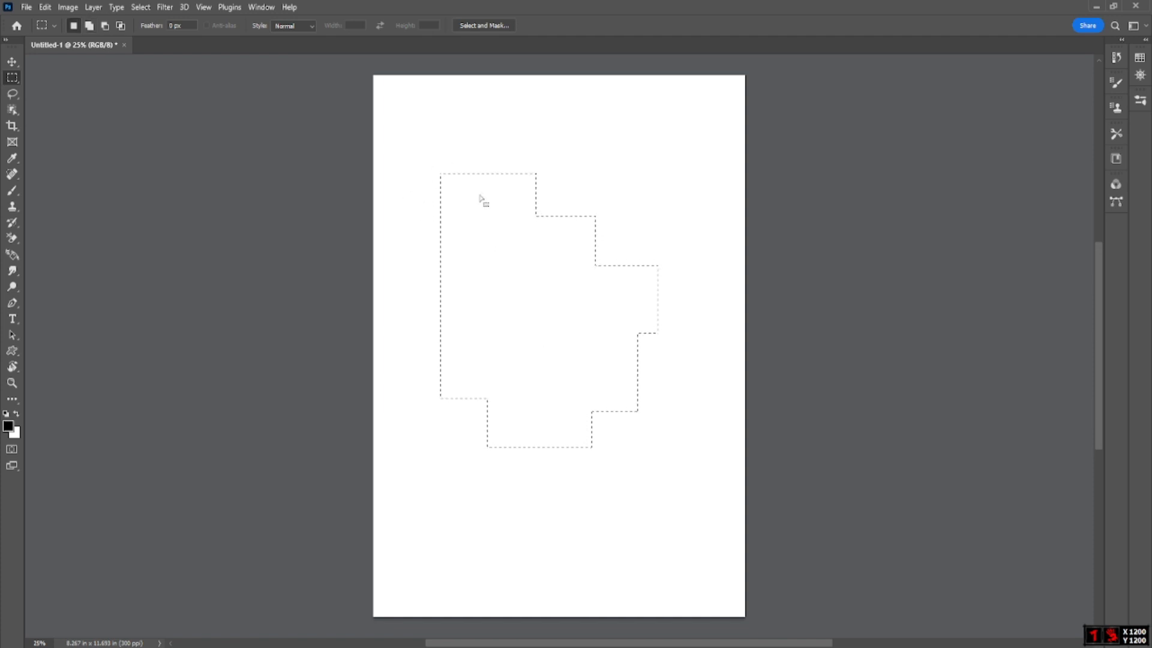
- Subtract rectangular areas from the stepped selection's upper-left corner, left side, lower-right corner, bottom and right edge, and deselect the remainder
{"action": "key", "text": "alt"}
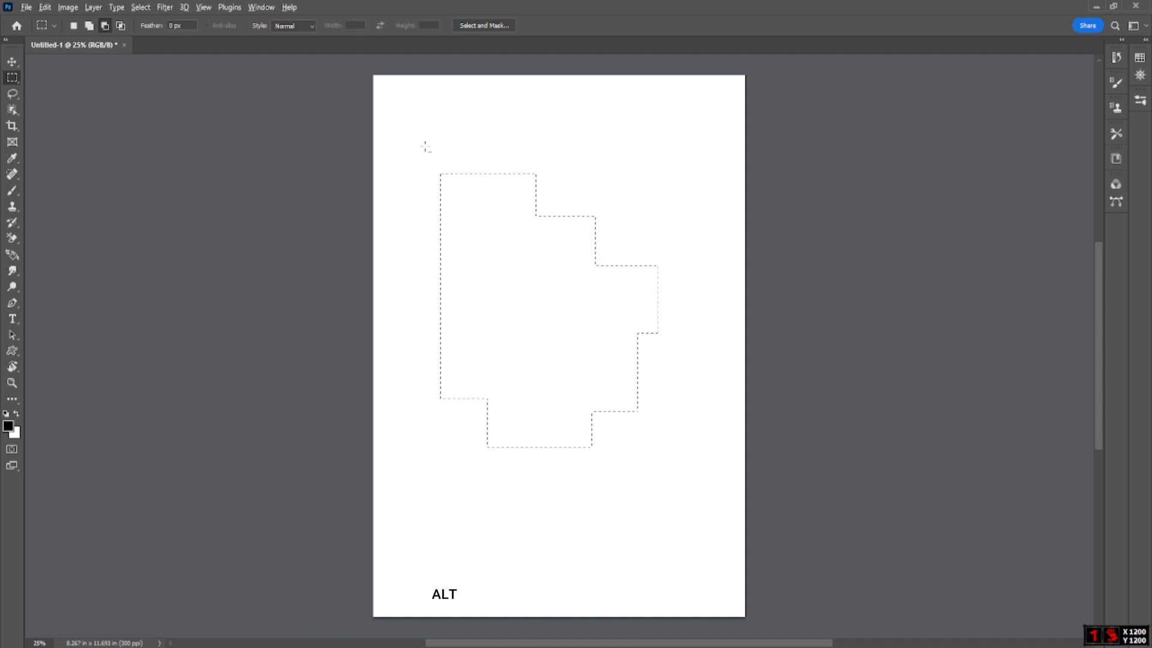
{"action": "left_click_drag", "start_coordinate": [422, 130], "coordinate": [513, 263]}
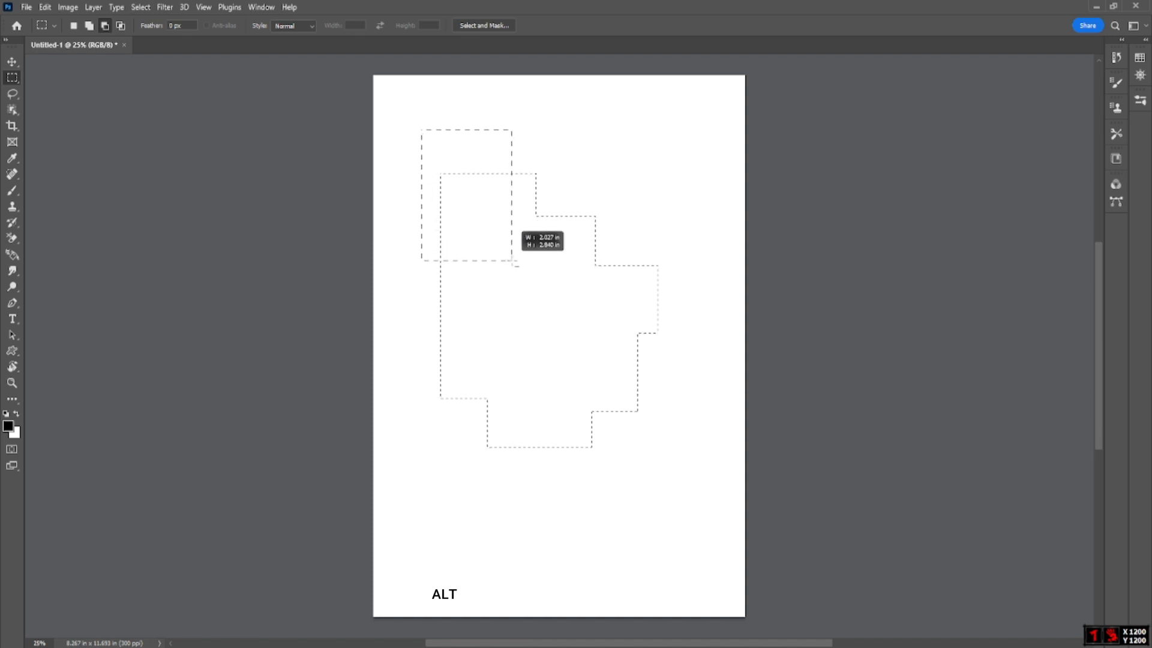
{"action": "left_click_drag", "start_coordinate": [398, 297], "coordinate": [581, 359]}
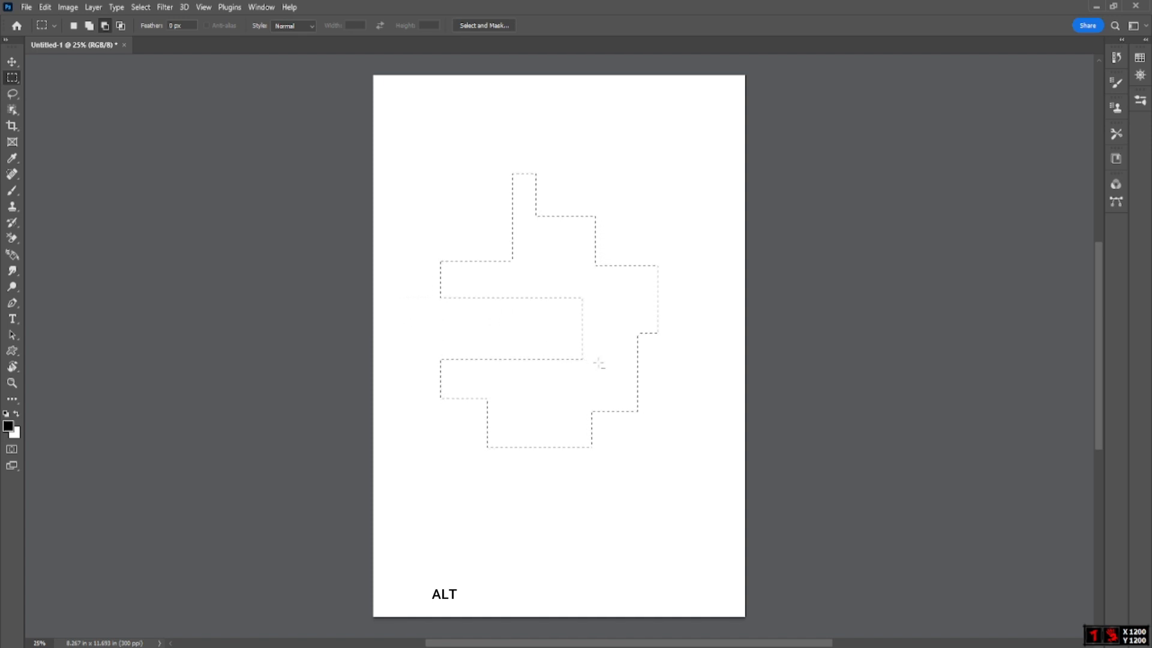
{"action": "left_click_drag", "start_coordinate": [692, 369], "coordinate": [528, 408]}
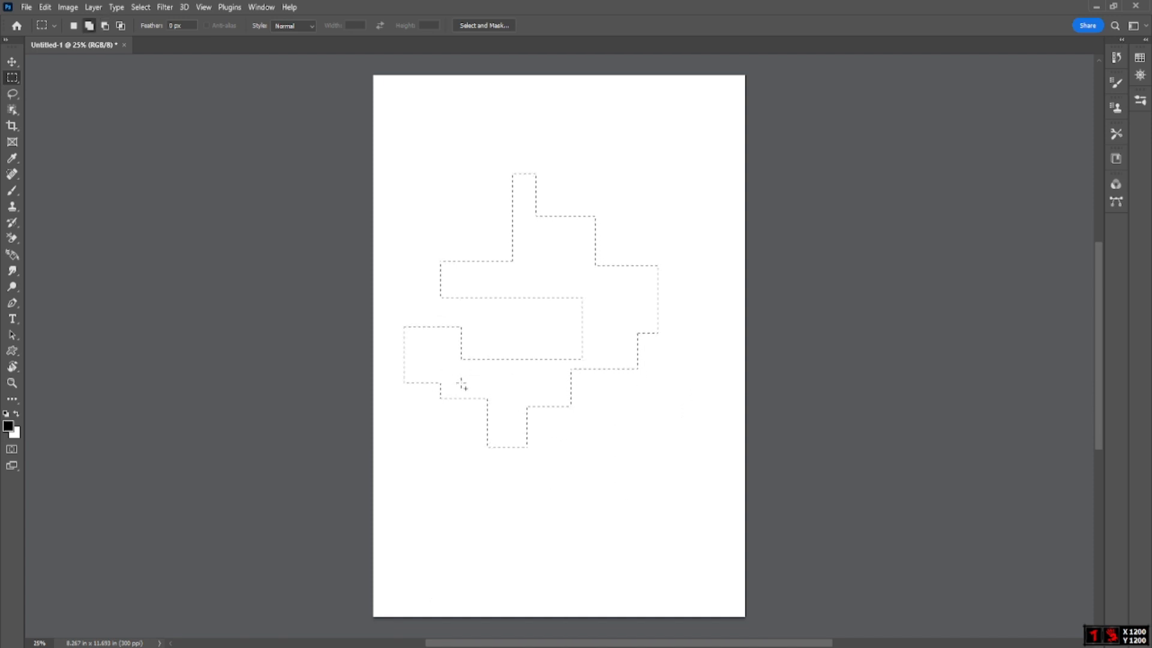
{"action": "left_click_drag", "start_coordinate": [564, 487], "coordinate": [441, 419]}
{"action": "left_click_drag", "start_coordinate": [615, 377], "coordinate": [607, 402]}
{"action": "right_click", "coordinate": [618, 247]}
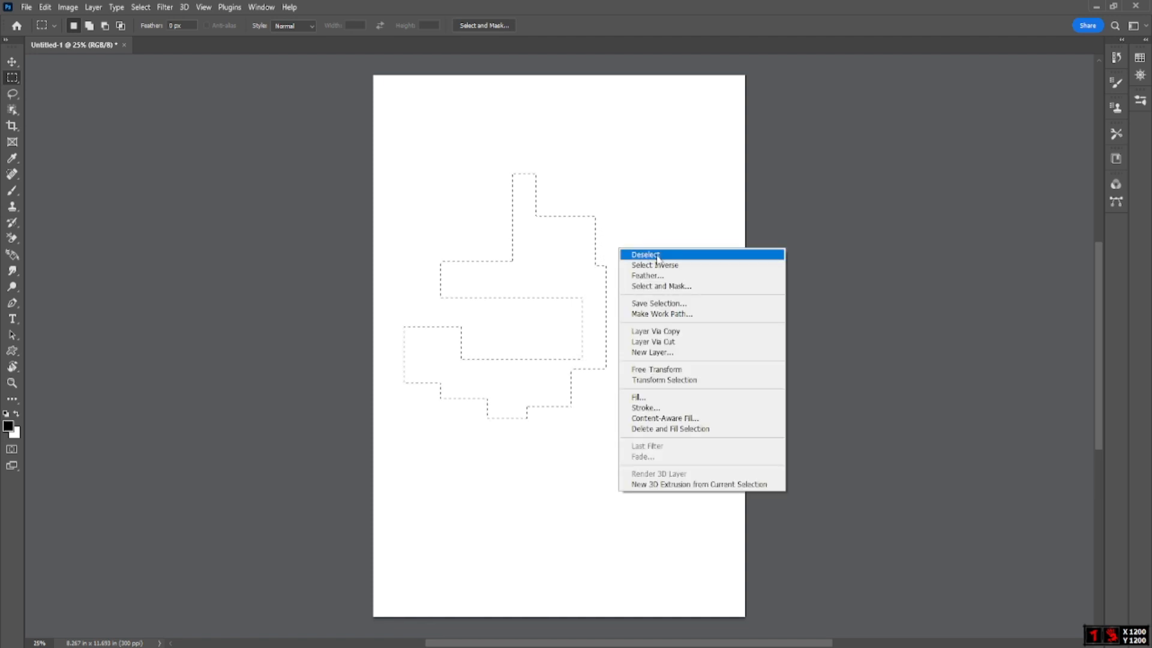
{"action": "left_click", "coordinate": [641, 182]}
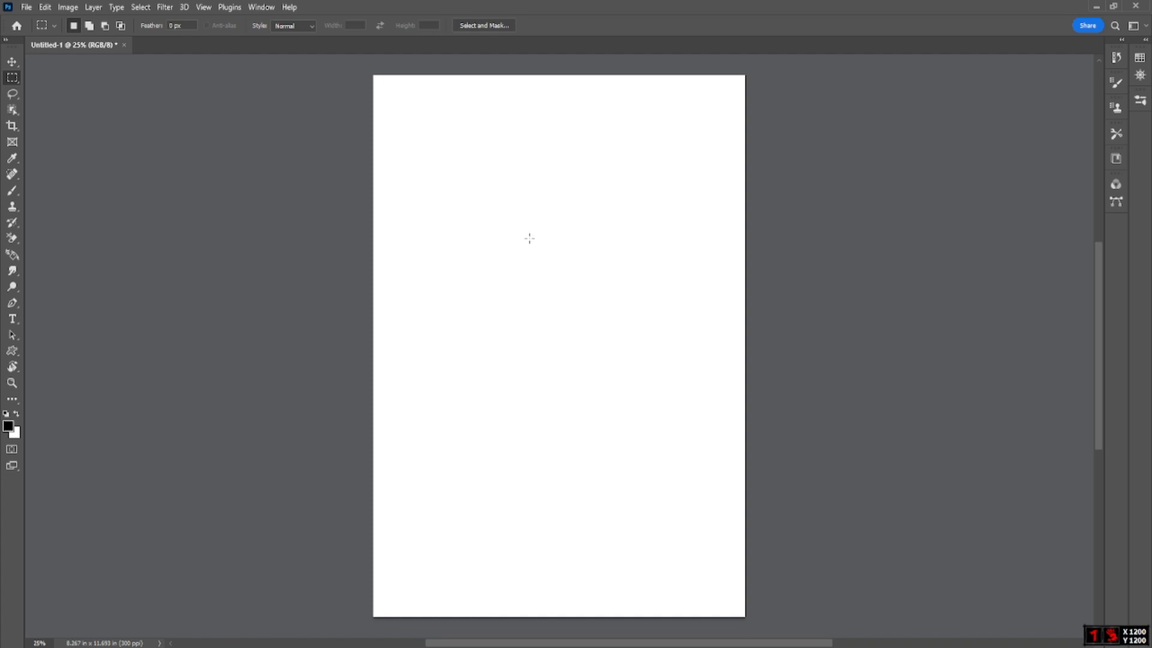
- Set the marquee style to Fixed Size with a width of 3.5 in and a height of 2 in
{"action": "left_click", "coordinate": [312, 25]}
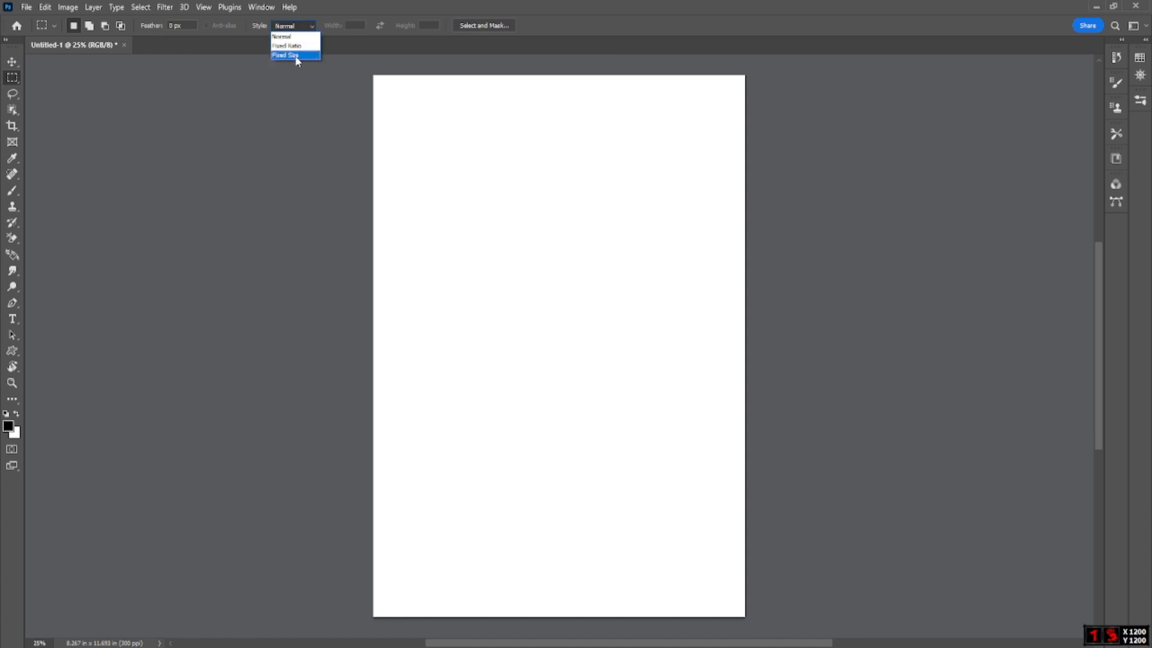
{"action": "left_click", "coordinate": [303, 56]}
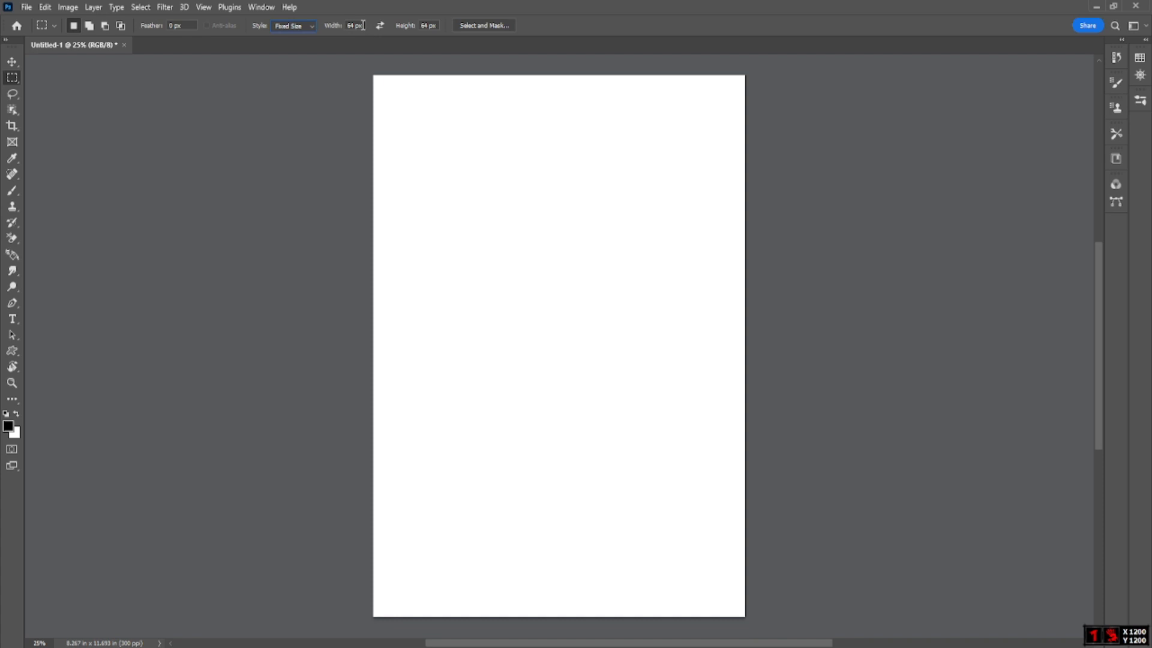
{"action": "left_click", "coordinate": [345, 25]}
{"action": "type", "text": "3.5 in"}
{"action": "key", "text": "Tab"}
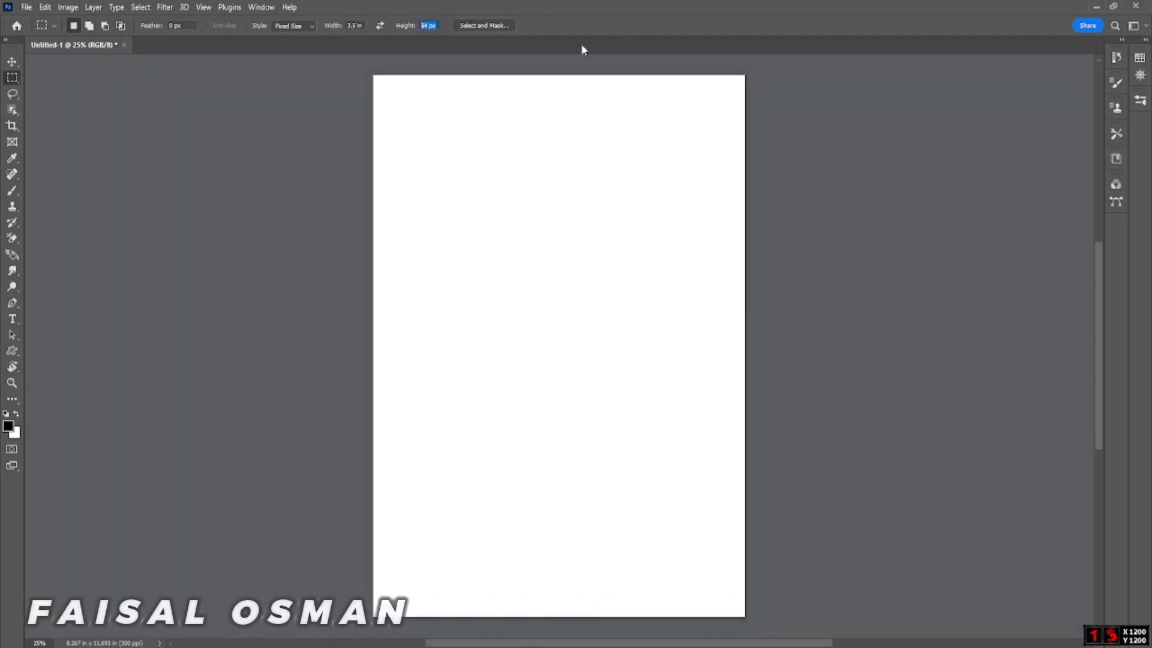
{"action": "type", "text": "2"}
{"action": "key", "text": "Return"}
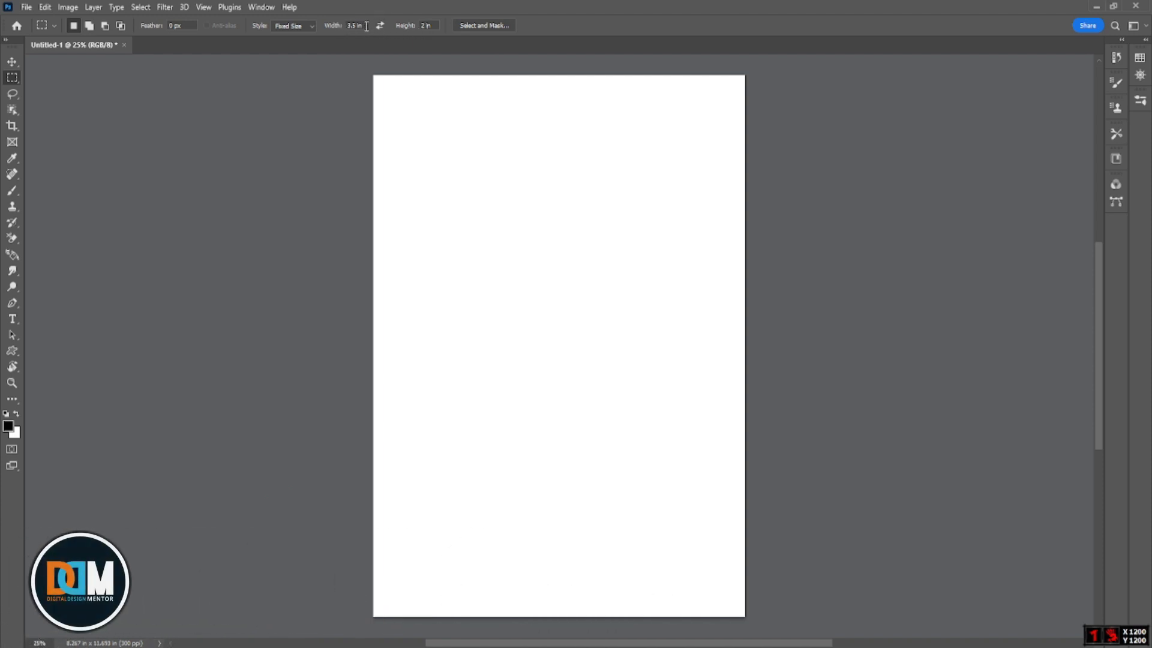
- Place a 3.5 × 2 in fixed-size selection, move it up, deselect it, and place a fresh one near the page's middle
{"action": "left_click", "coordinate": [515, 221]}
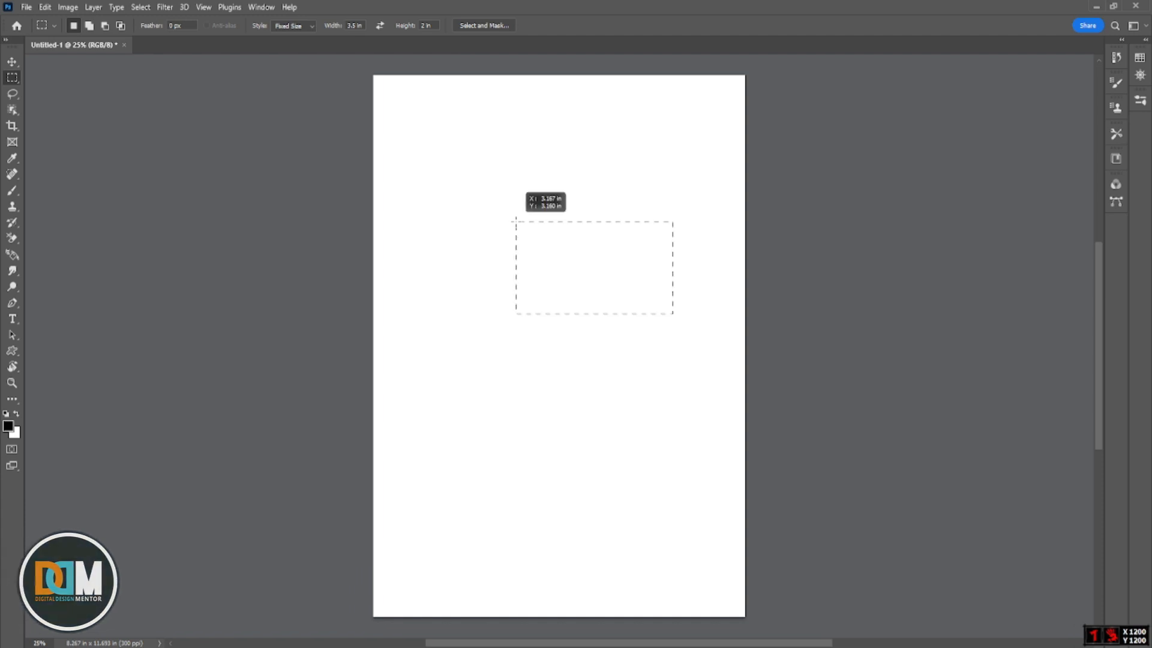
{"action": "left_click_drag", "start_coordinate": [618, 282], "coordinate": [596, 243]}
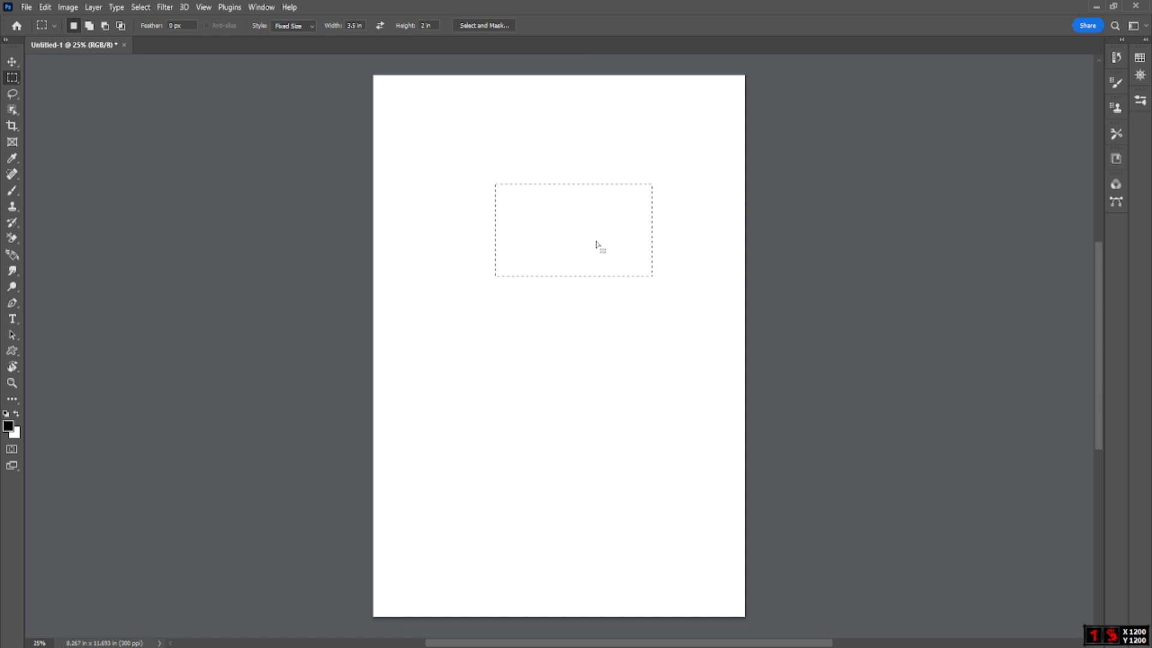
{"action": "key", "text": "ctrl+d"}
{"action": "left_click", "coordinate": [504, 269]}
{"action": "left_click", "coordinate": [507, 254]}
- Return the marquee style to Normal, draw several freely sized trial selections, and clear the last one
{"action": "left_click", "coordinate": [310, 24]}
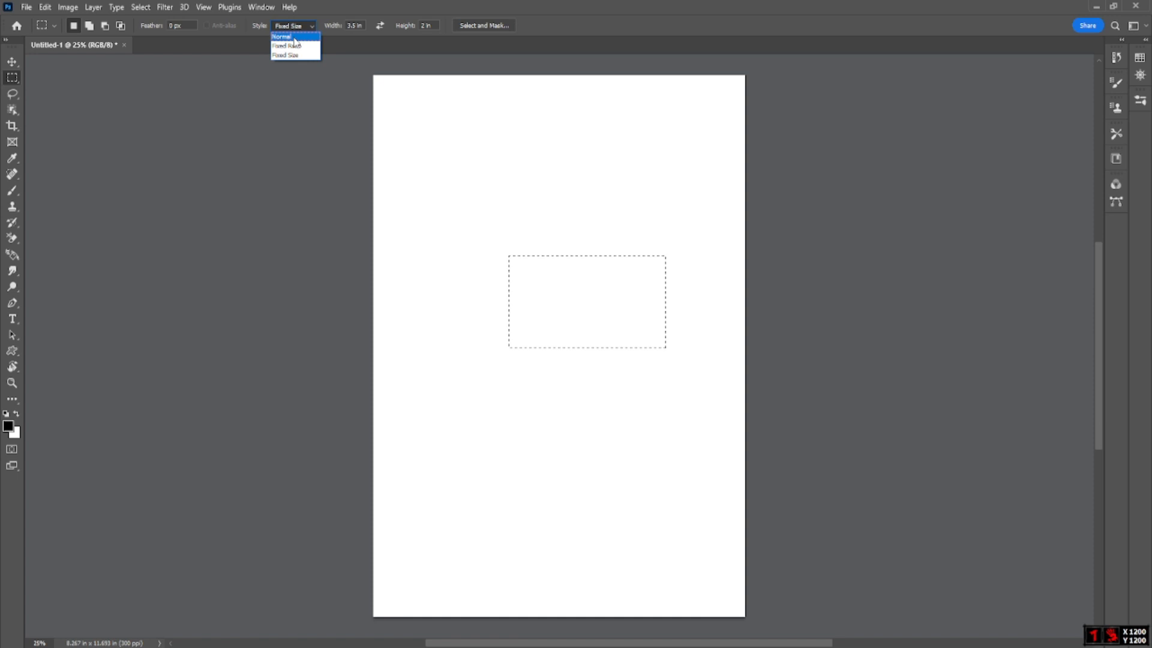
{"action": "left_click", "coordinate": [294, 38]}
{"action": "left_click_drag", "start_coordinate": [442, 162], "coordinate": [582, 496]}
{"action": "left_click_drag", "start_coordinate": [648, 262], "coordinate": [471, 383]}
{"action": "left_click_drag", "start_coordinate": [444, 202], "coordinate": [667, 564]}
{"action": "left_click_drag", "start_coordinate": [675, 157], "coordinate": [535, 214]}
{"action": "left_click", "coordinate": [475, 213]}
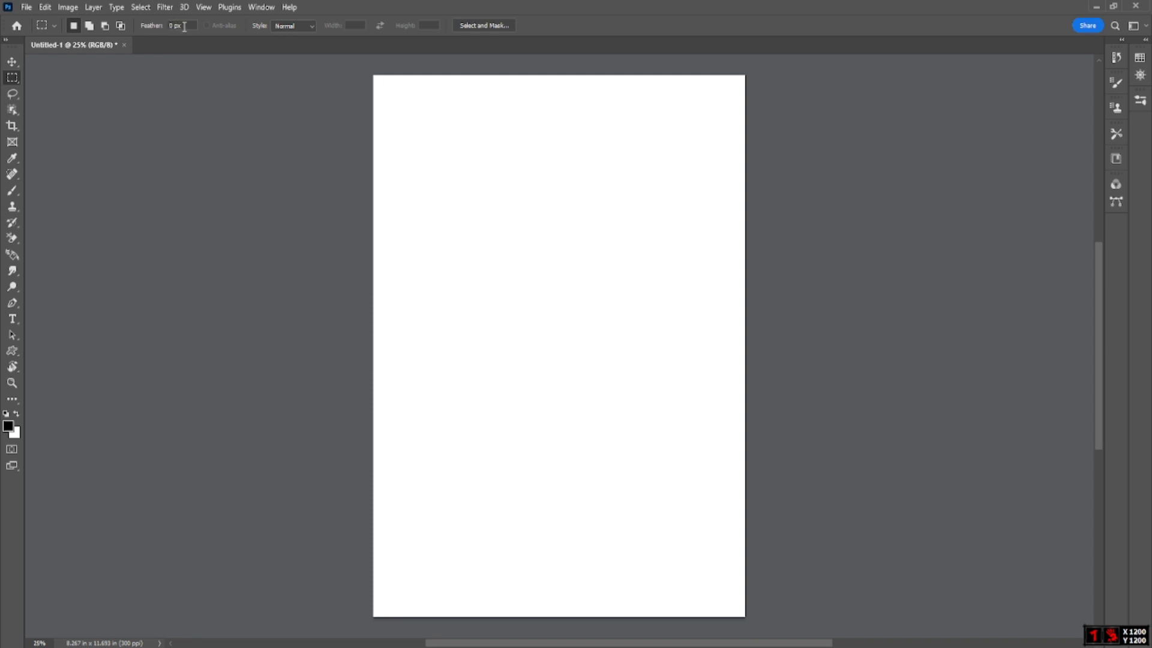
- Draw a wide rectangular selection in the page's upper half, move it slightly up and left, and fill it with black
{"action": "left_click_drag", "start_coordinate": [467, 233], "coordinate": [665, 339]}
{"action": "left_click_drag", "start_coordinate": [607, 302], "coordinate": [589, 291]}
{"action": "key", "text": "alt+BackSpace"}
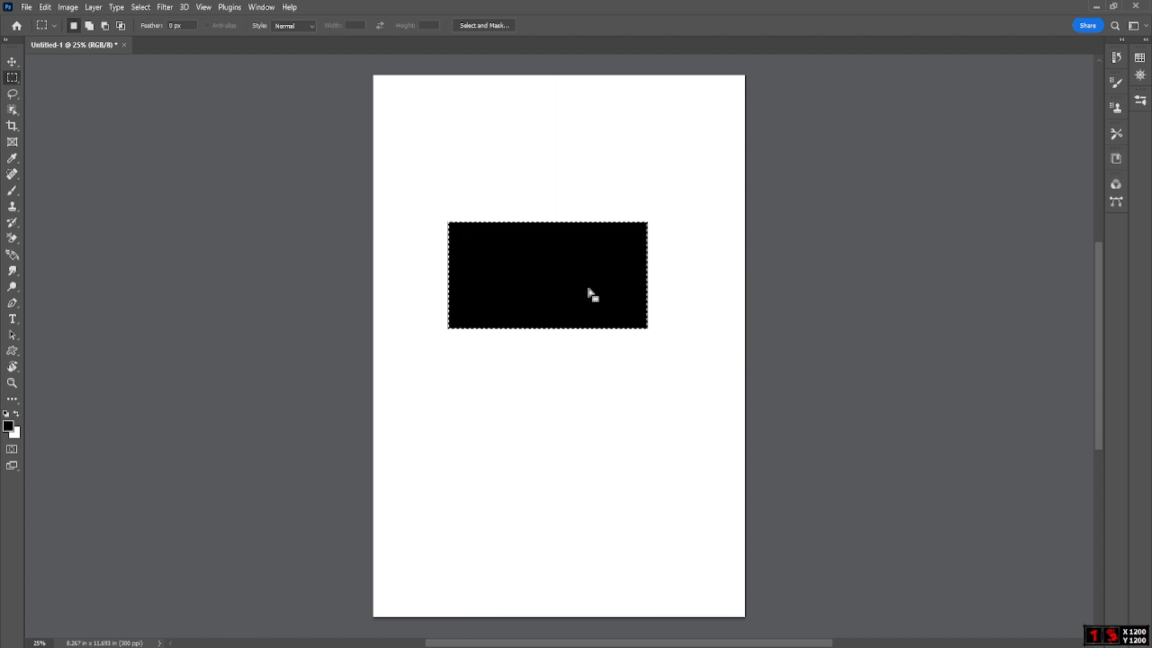
{"action": "key", "text": "ctrl+space"}
{"action": "left_click", "coordinate": [587, 290], "text": "ctrl"}
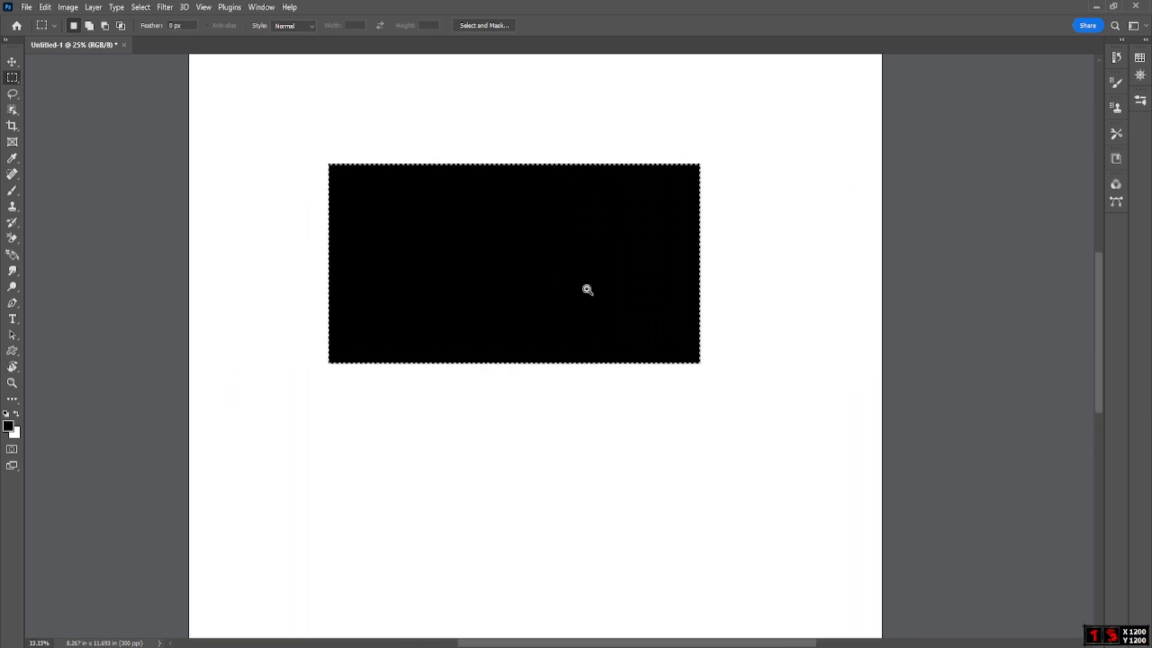
- Deselect the black rectangle and set the marquee feather to 20 px
{"action": "left_click", "coordinate": [184, 24]}
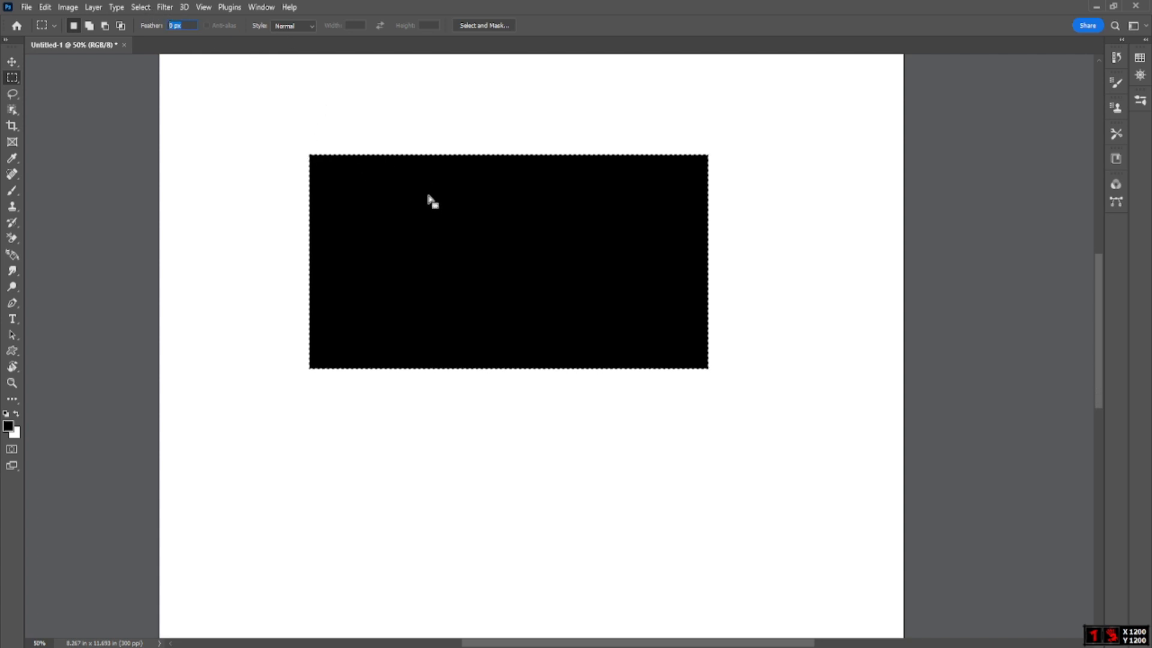
{"action": "left_click", "coordinate": [338, 130]}
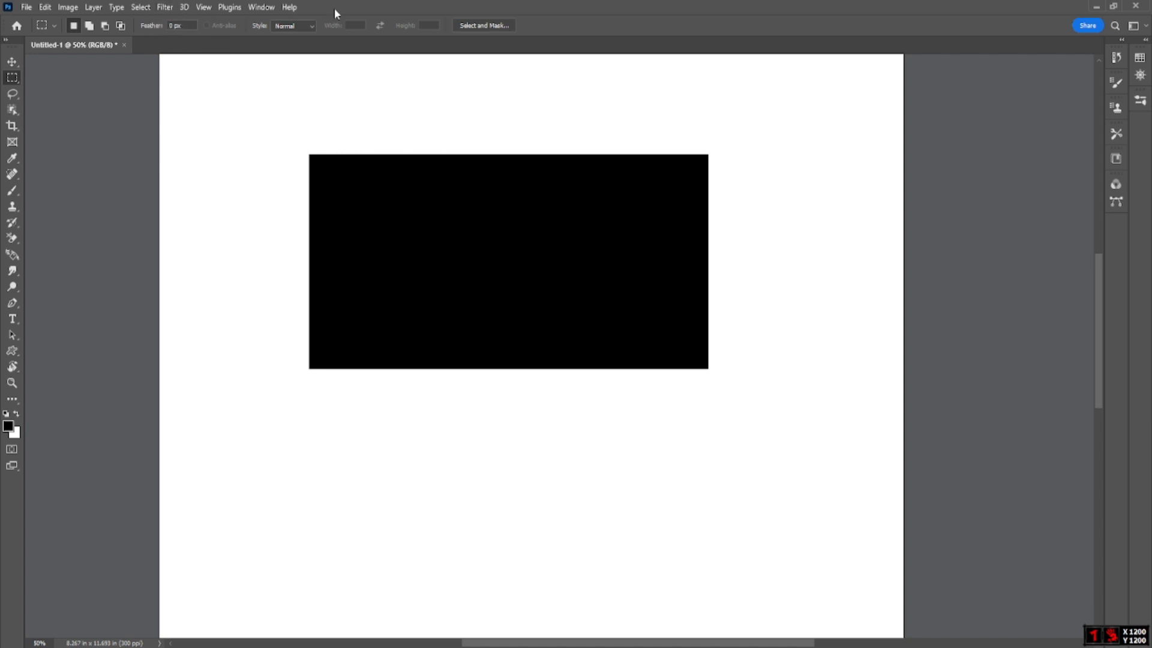
{"action": "key", "text": "Return"}
- Draw a feathered rectangular selection just below the black rectangle at matching width, fill it with black, and deselect it
{"action": "scroll", "coordinate": [310, 133], "scroll_direction": "down", "scroll_amount": 1}
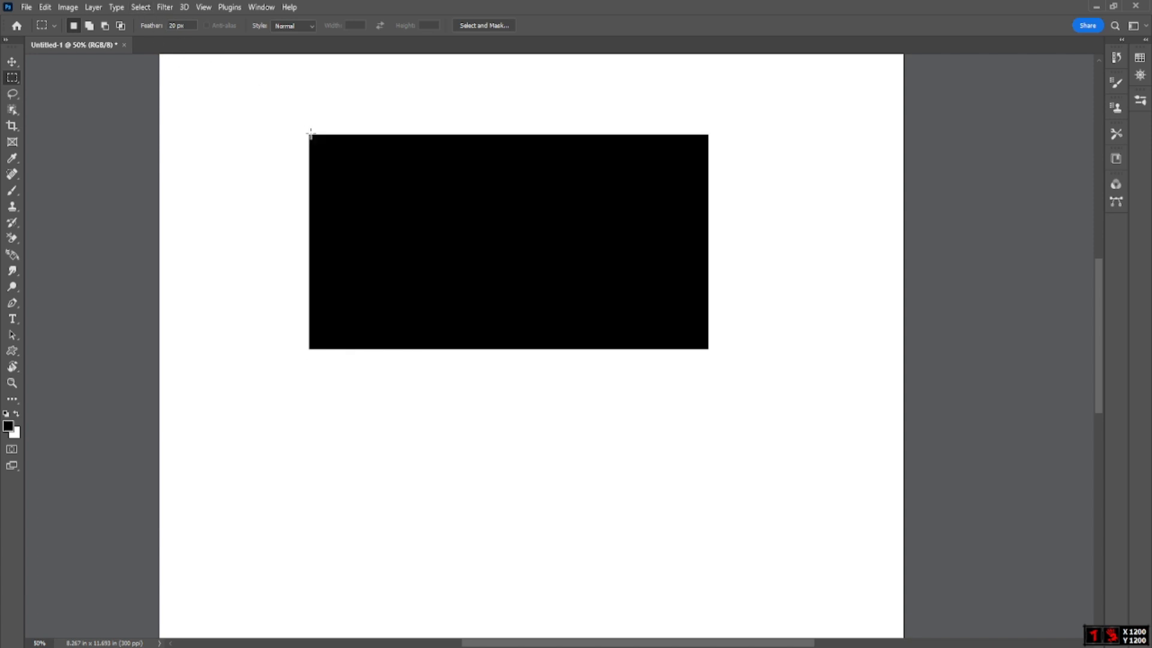
{"action": "scroll", "coordinate": [312, 133], "scroll_direction": "down", "scroll_amount": 3}
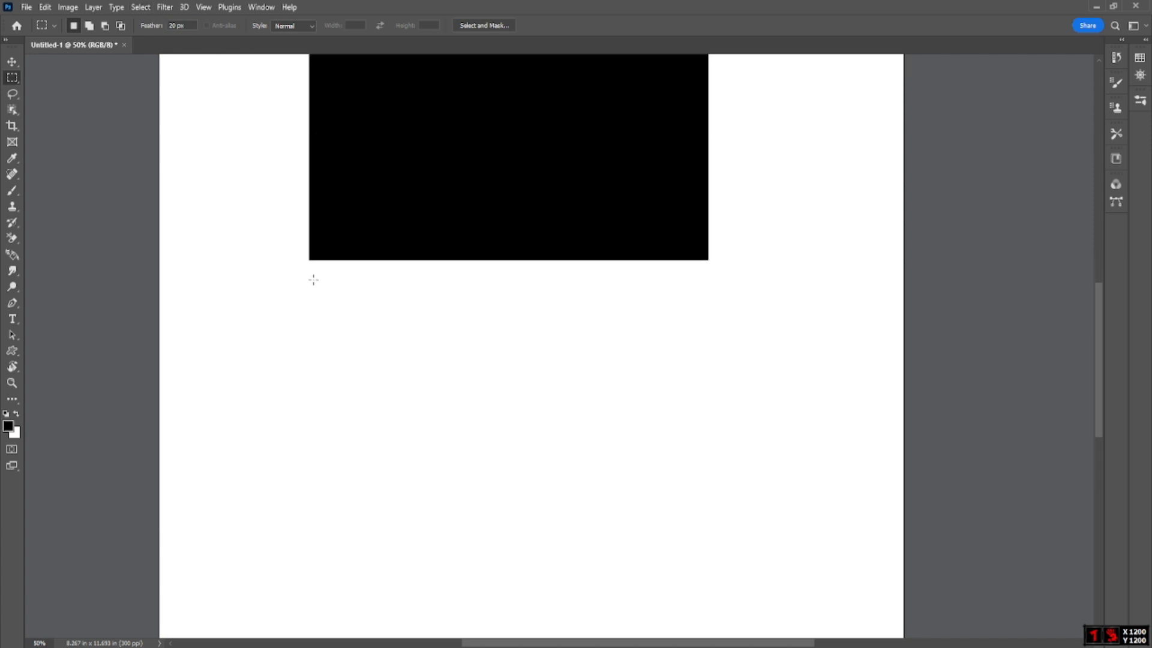
{"action": "left_click_drag", "start_coordinate": [312, 278], "coordinate": [706, 563]}
{"action": "key", "text": "alt+BackSpace"}
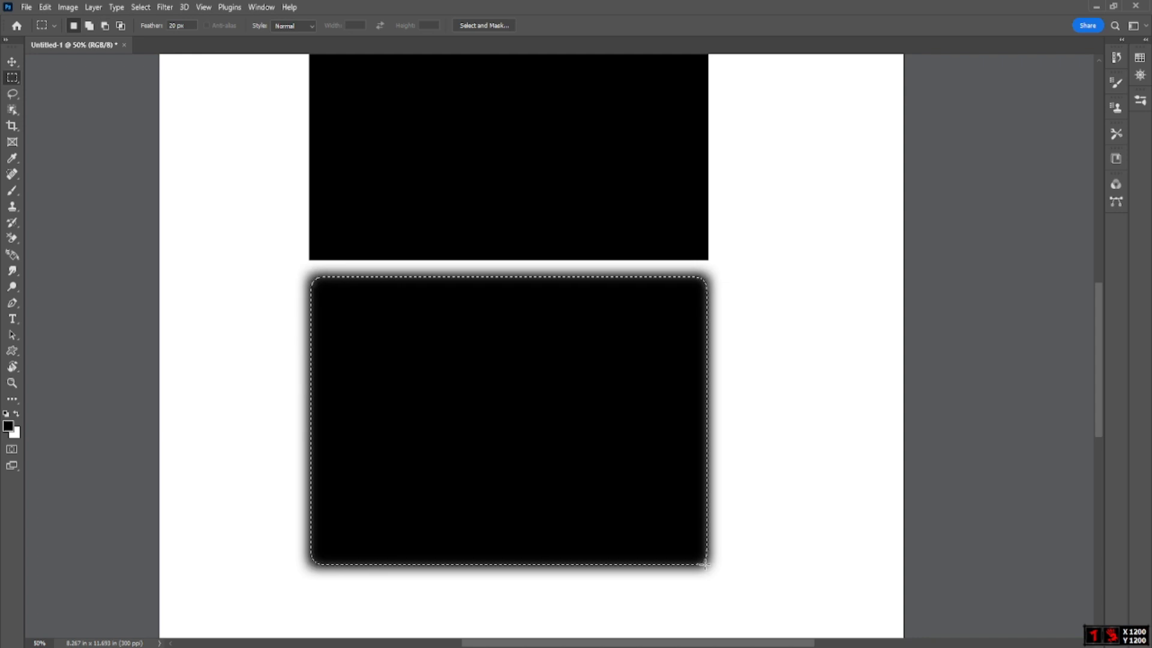
{"action": "key", "text": "ctrl+d"}
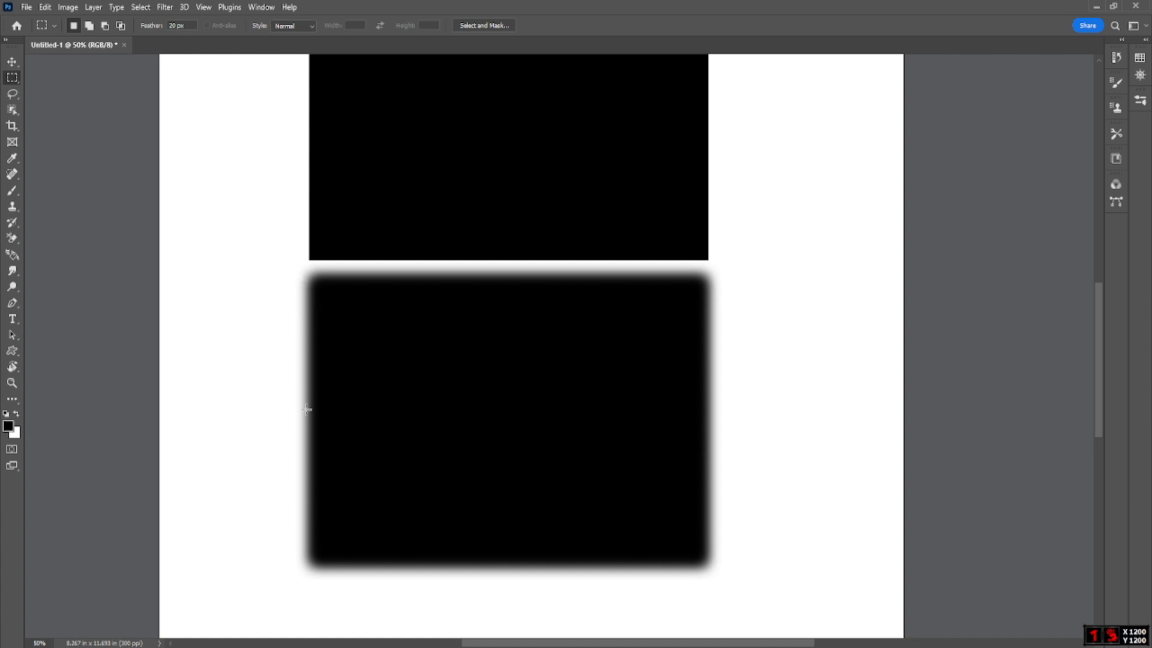
- Compare the edges of the upper, unfeathered black rectangle with those of the feathered one below it
{"action": "scroll", "coordinate": [329, 200], "scroll_direction": "up", "scroll_amount": 2}
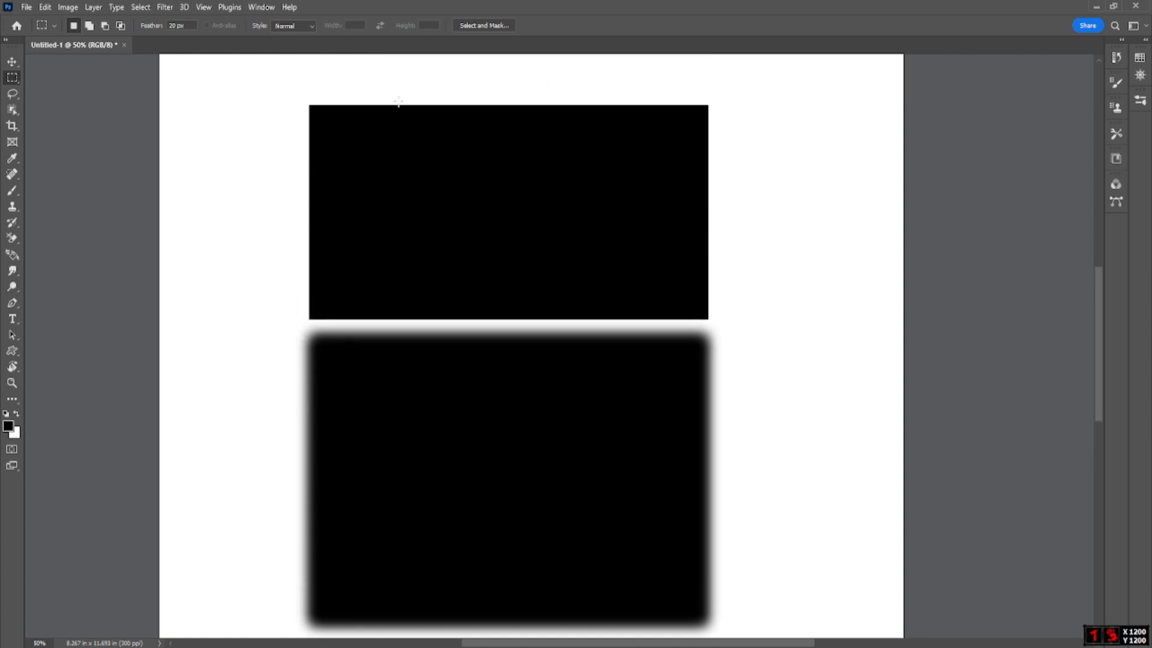
{"action": "scroll", "coordinate": [341, 157], "scroll_direction": "down", "scroll_amount": 2}
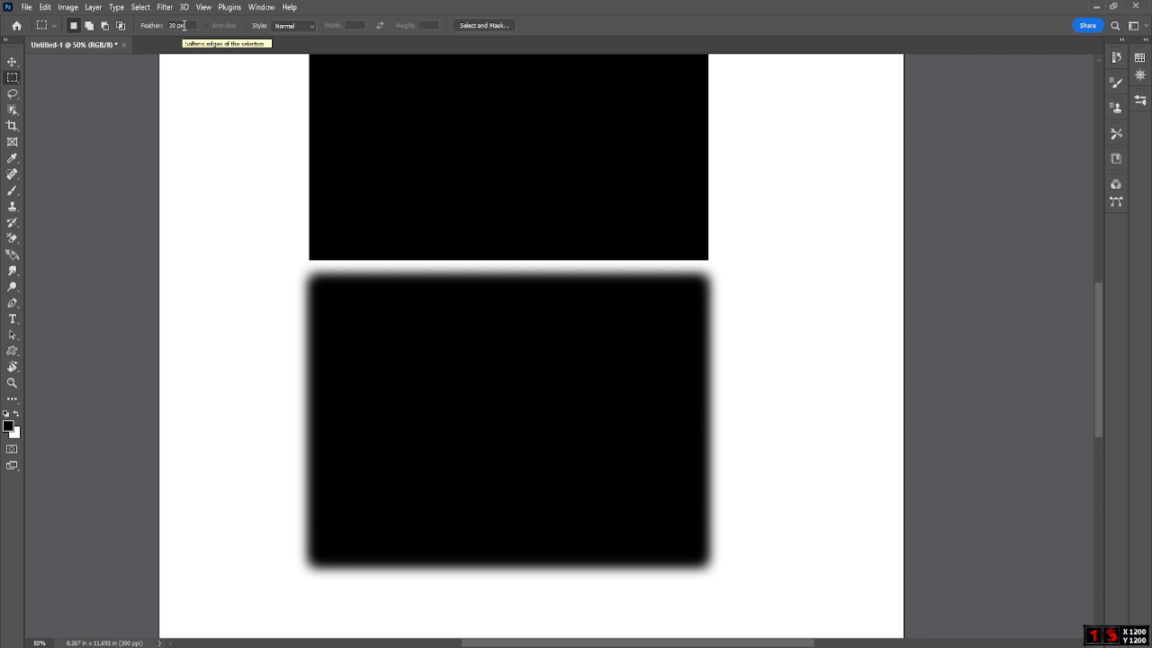
{"action": "scroll", "coordinate": [373, 293], "scroll_direction": "up", "scroll_amount": 4}
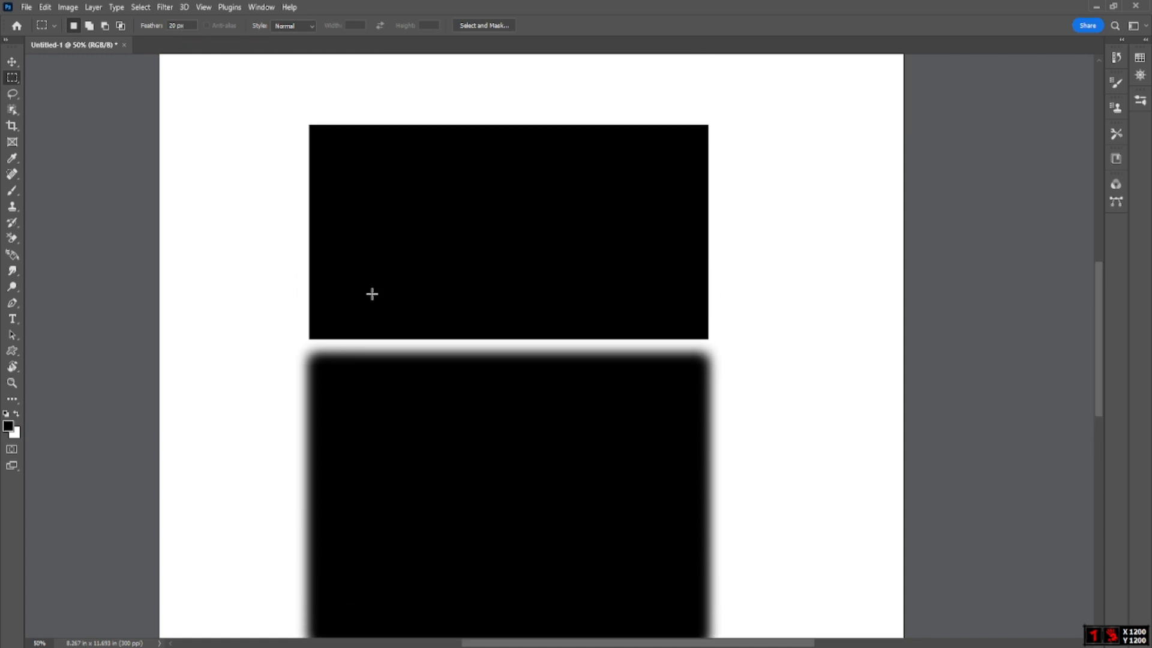
{"action": "scroll", "coordinate": [372, 293], "scroll_direction": "up", "scroll_amount": 1}
{"action": "scroll", "coordinate": [332, 259], "scroll_direction": "up", "scroll_amount": 1}
{"action": "scroll", "coordinate": [334, 261], "scroll_direction": "down", "scroll_amount": 1}
{"action": "scroll", "coordinate": [333, 261], "scroll_direction": "down", "scroll_amount": 1}
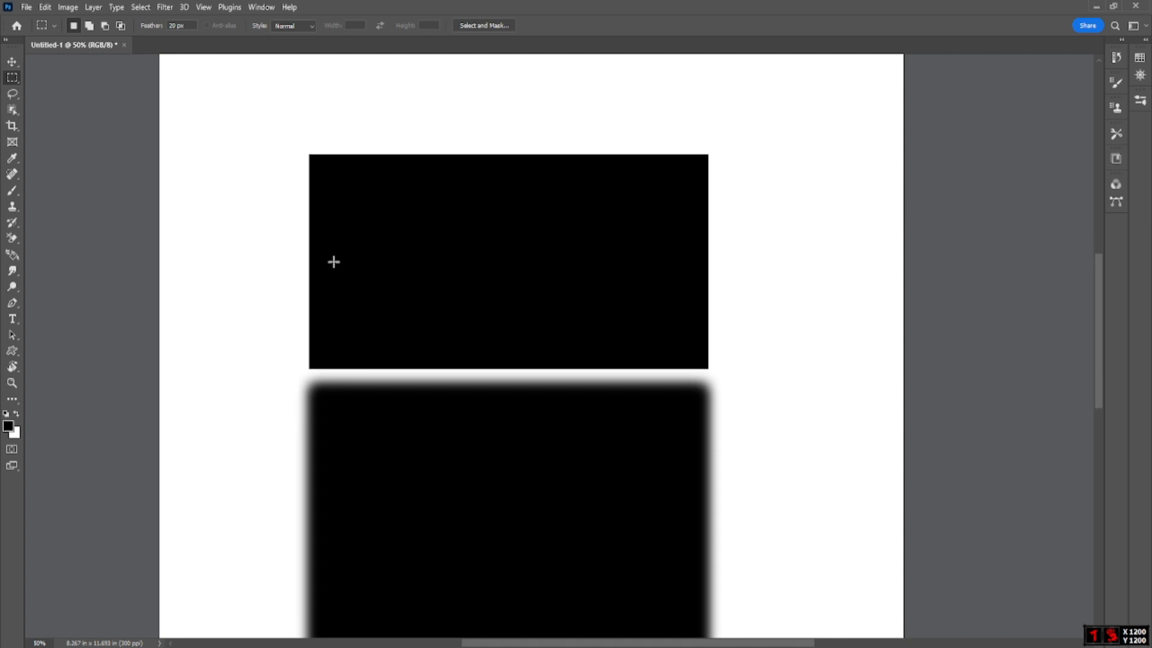
- Open the portrait photo IMG-20230930-WA0017.jpg from the Downloads folder
{"action": "left_click", "coordinate": [26, 7]}
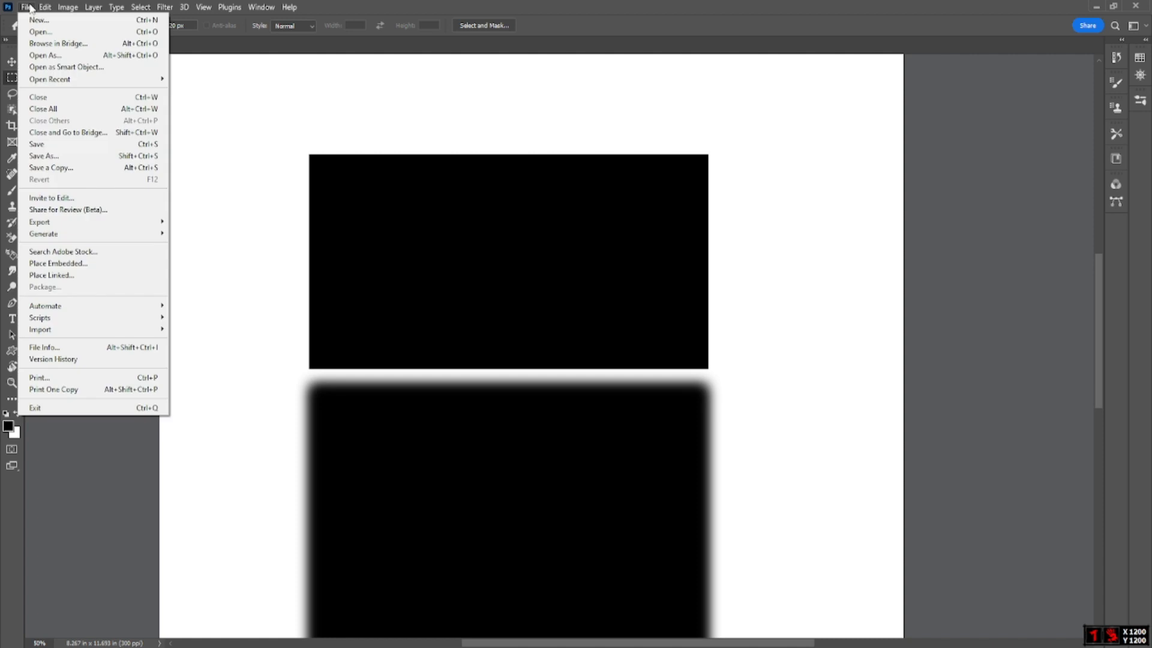
{"action": "left_click", "coordinate": [54, 31]}
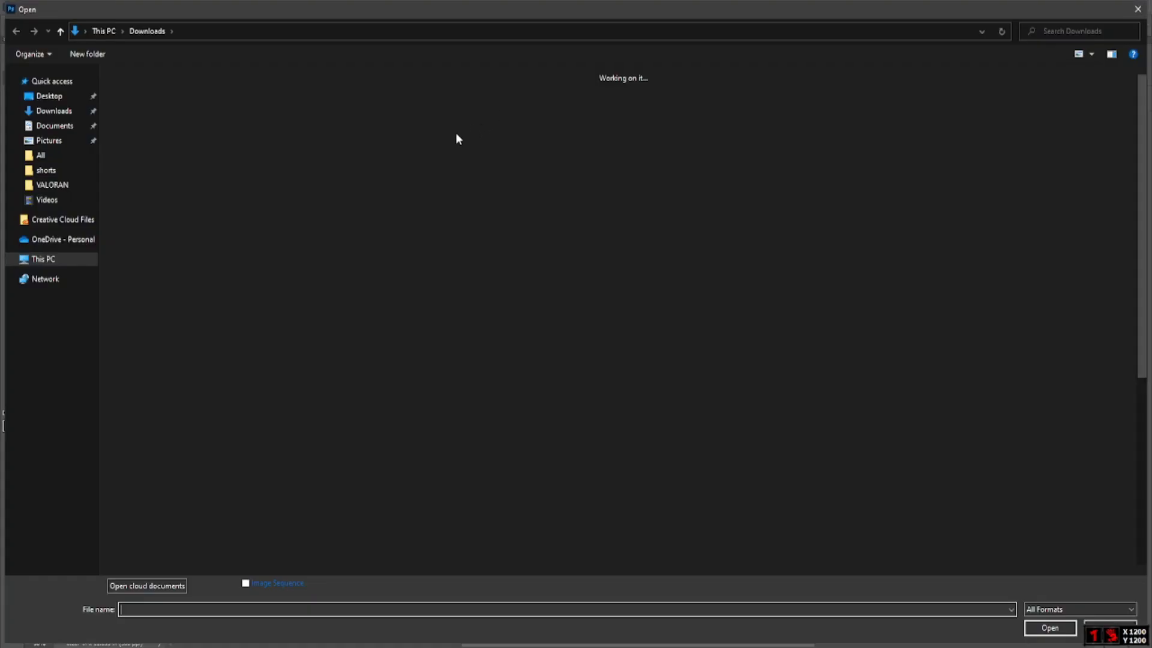
{"action": "scroll", "coordinate": [531, 413], "scroll_direction": "down", "scroll_amount": 3}
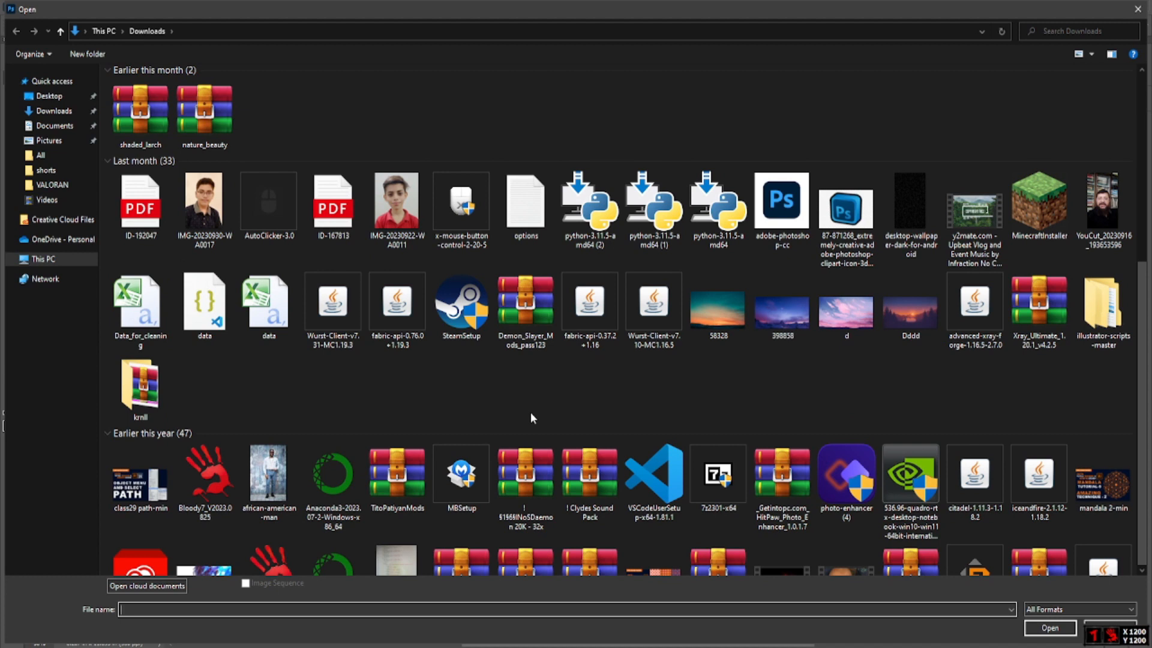
{"action": "scroll", "coordinate": [531, 418], "scroll_direction": "down", "scroll_amount": 2}
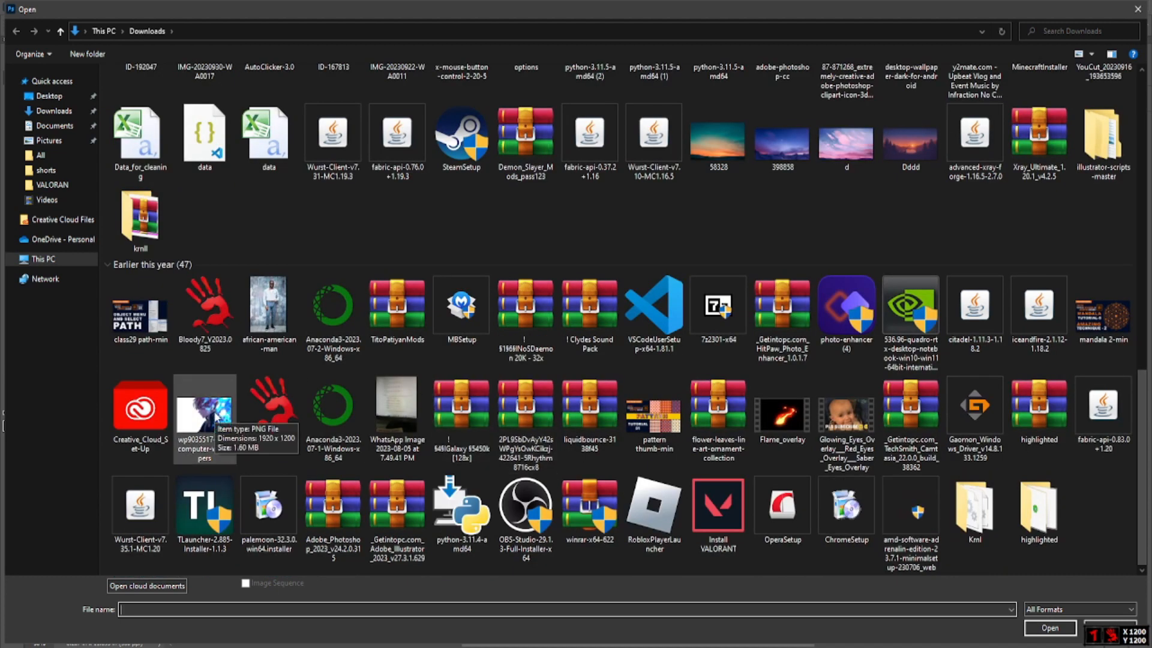
{"action": "scroll", "coordinate": [216, 417], "scroll_direction": "up", "scroll_amount": 3}
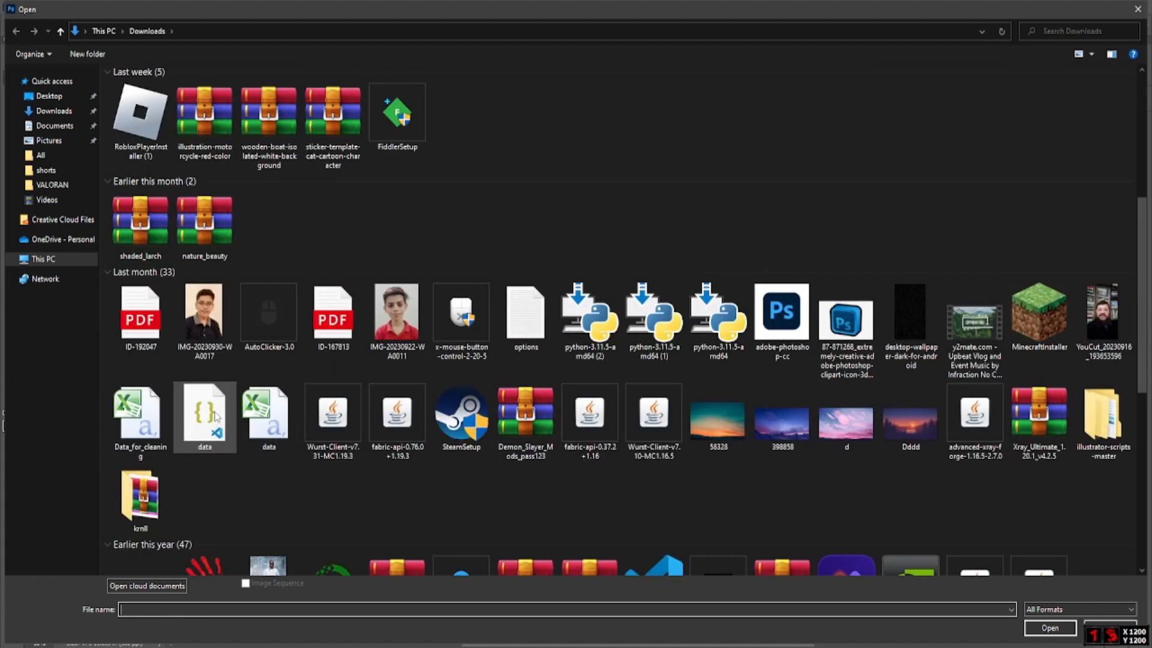
{"action": "left_click", "coordinate": [206, 321]}
{"action": "left_click", "coordinate": [1050, 628]}
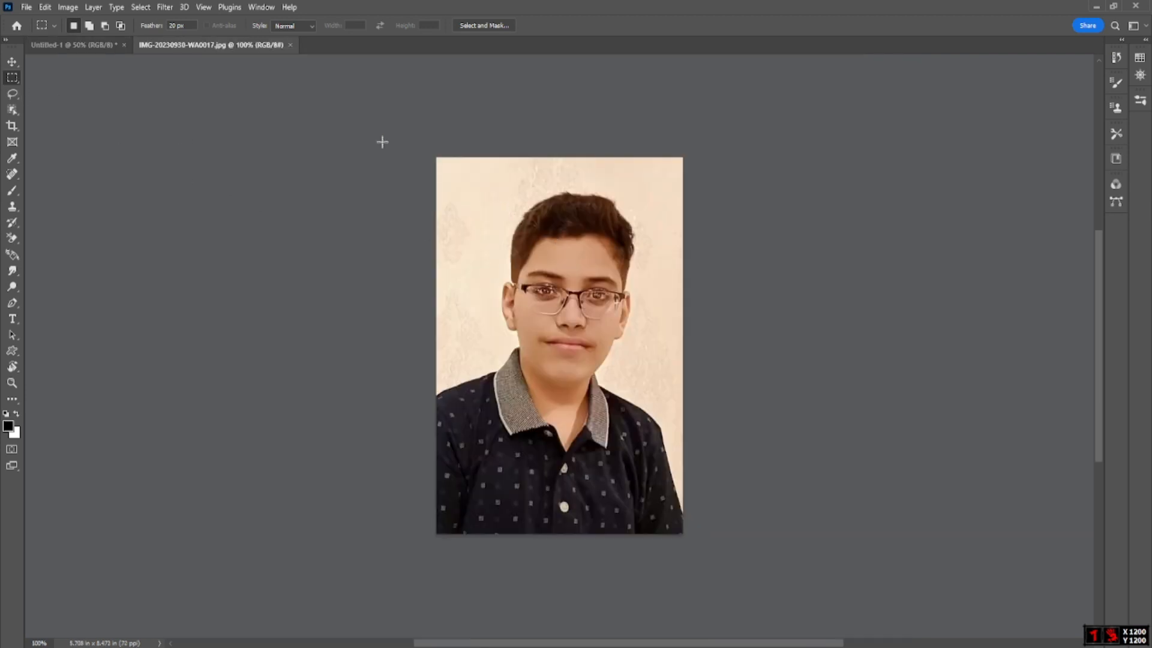
- Using a 0 px feather, copy the portrait's head and shoulders into Untitled-1 and place it left of the upper black rectangle
{"action": "left_click", "coordinate": [180, 27]}
{"action": "left_click_drag", "start_coordinate": [474, 180], "coordinate": [645, 458]}
{"action": "left_click", "coordinate": [99, 45]}
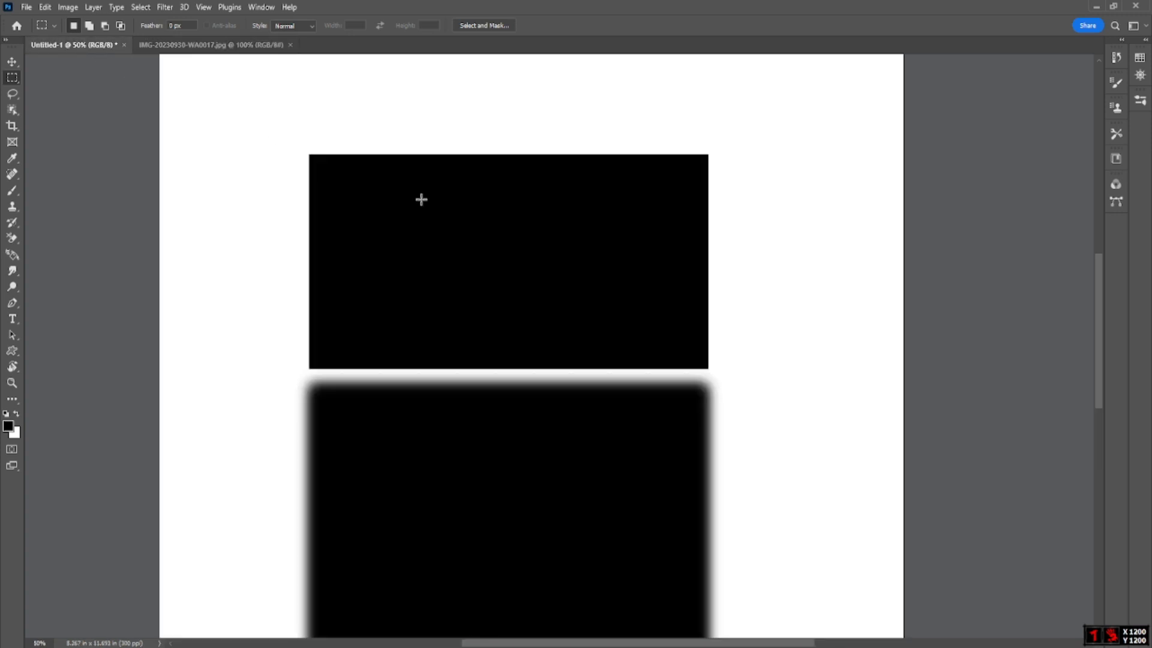
{"action": "key", "text": "ctrl+v"}
{"action": "left_click_drag", "start_coordinate": [555, 360], "coordinate": [194, 220]}
{"action": "scroll", "coordinate": [440, 260], "scroll_direction": "up", "scroll_amount": 1}
- Set the feather to 20 px in the photo, reselect the head and shoulders, and paste a copy into Untitled-1
{"action": "left_click", "coordinate": [262, 44]}
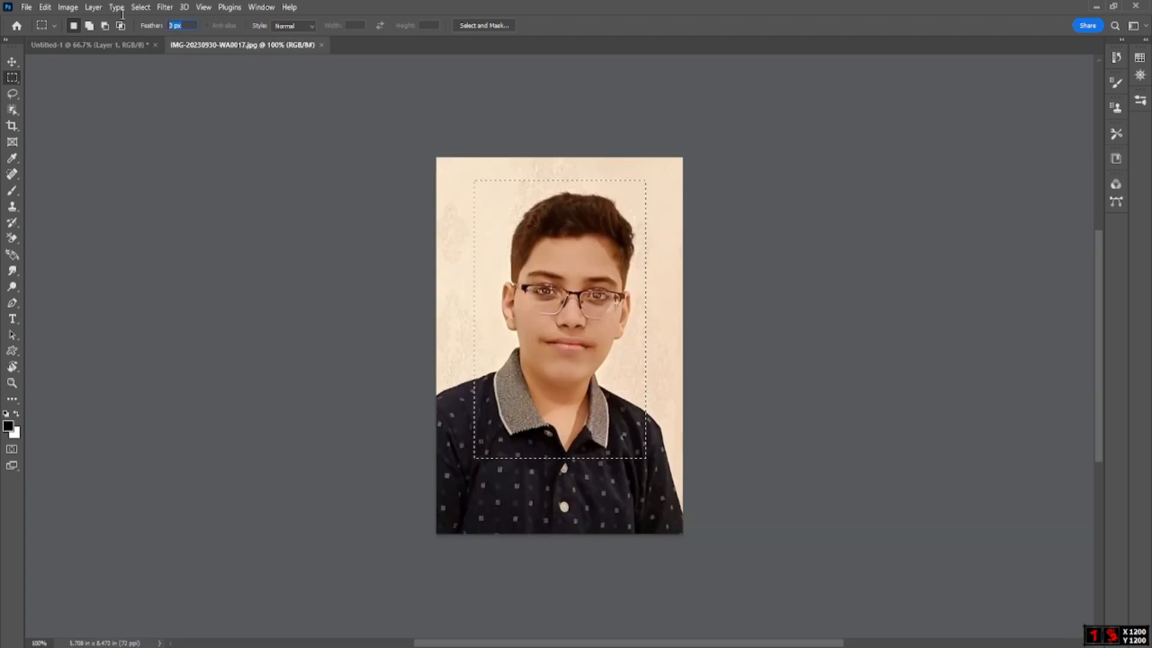
{"action": "type", "text": "20"}
{"action": "key", "text": "Return"}
{"action": "left_click", "coordinate": [470, 187]}
{"action": "left_click_drag", "start_coordinate": [473, 180], "coordinate": [649, 470]}
{"action": "left_click", "coordinate": [129, 48]}
{"action": "key", "text": "ctrl+v"}
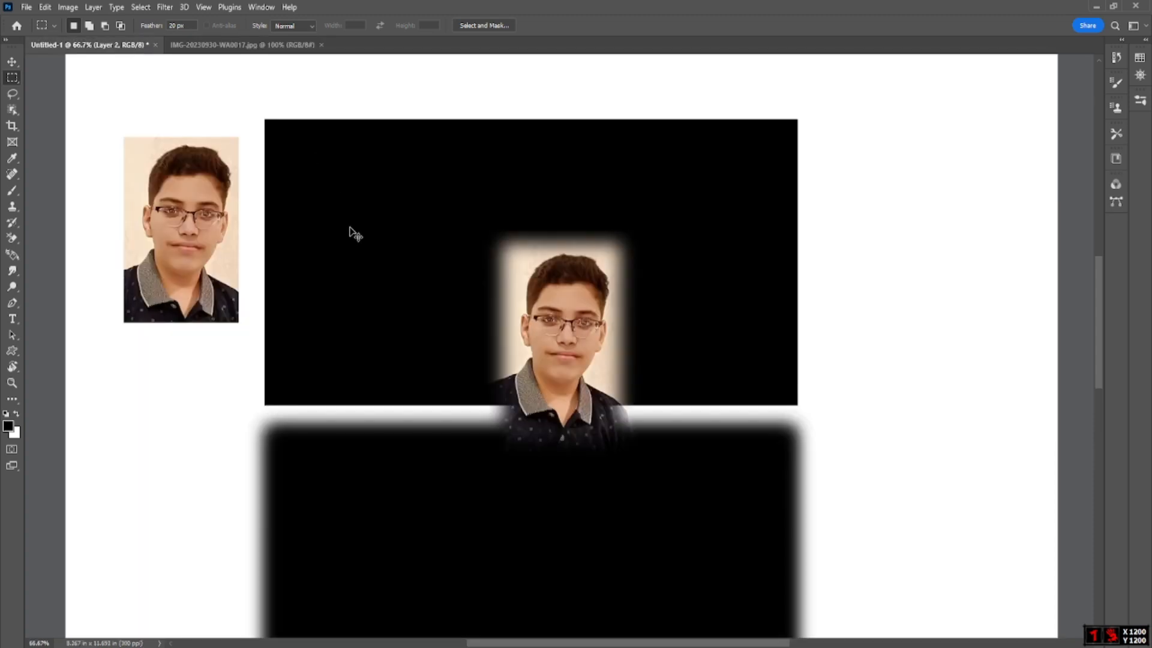
- Move the feathered portrait copy up and center it on the upper black rectangle
{"action": "left_click_drag", "start_coordinate": [545, 330], "coordinate": [552, 262]}
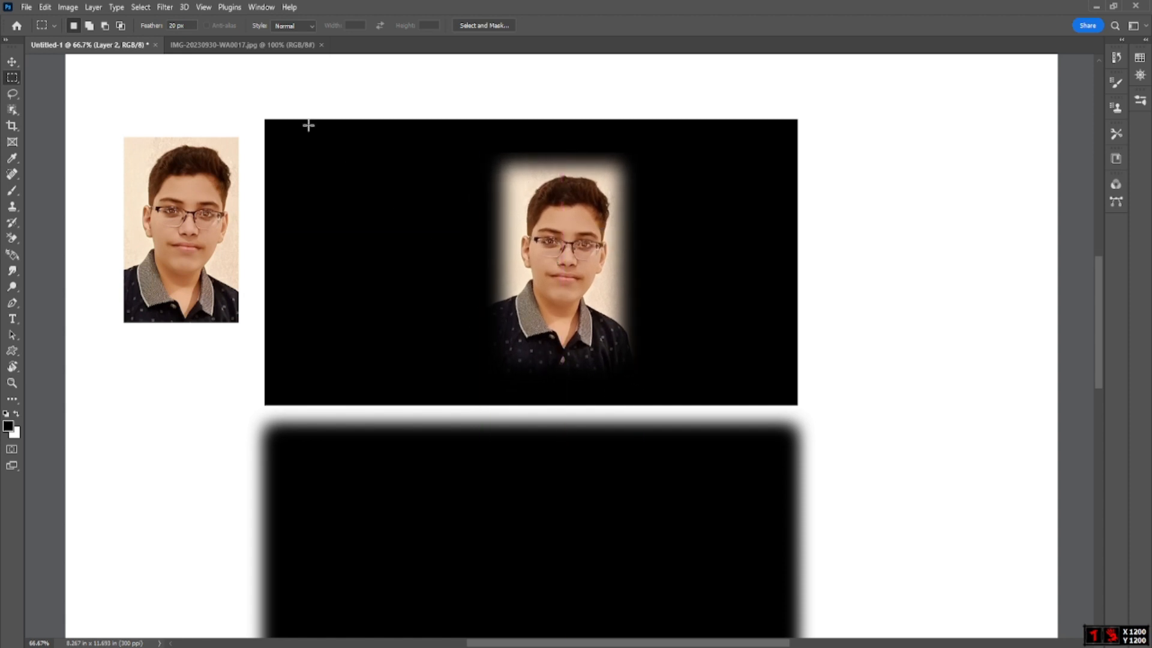
{"action": "left_click", "coordinate": [12, 62]}
{"action": "left_click_drag", "start_coordinate": [566, 262], "coordinate": [536, 275]}
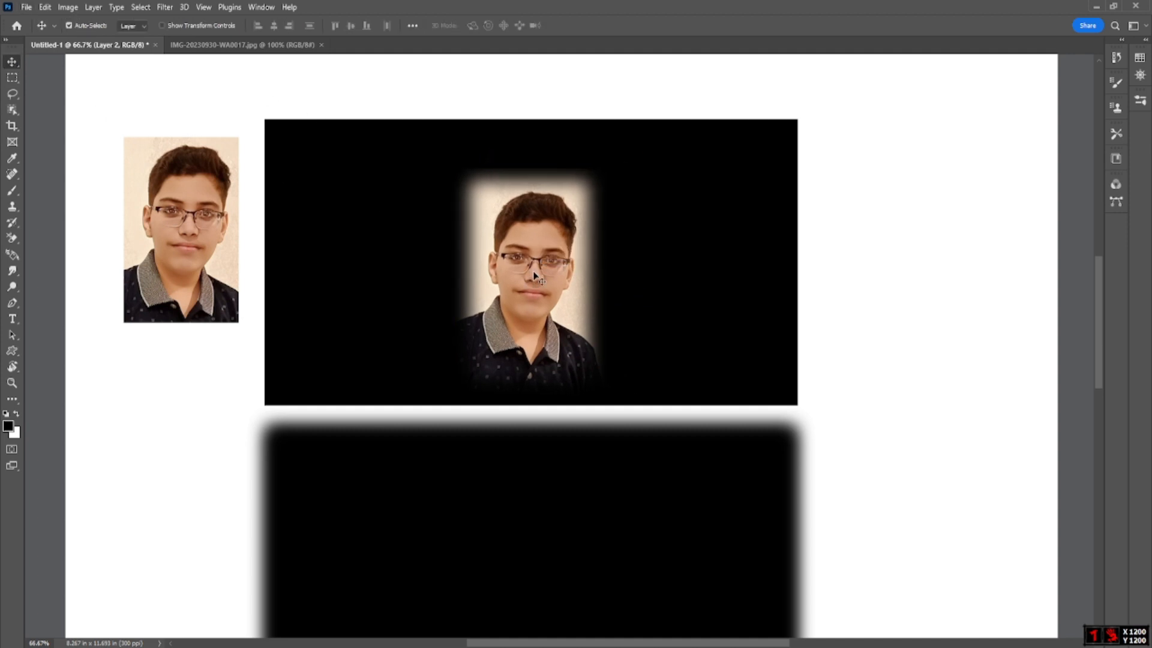
- Delete both pasted portrait copies and fill the background with white
{"action": "key", "text": "Delete"}
{"action": "key", "text": "Delete"}
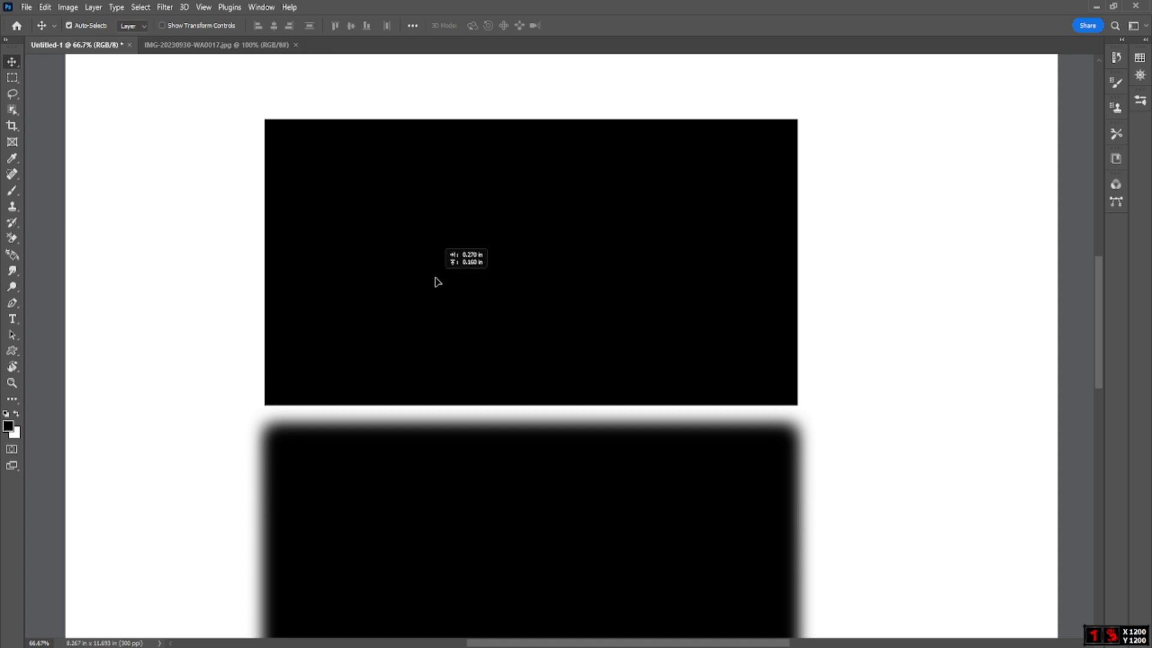
{"action": "left_click_drag", "start_coordinate": [437, 280], "coordinate": [592, 326]}
{"action": "left_click", "coordinate": [675, 274]}
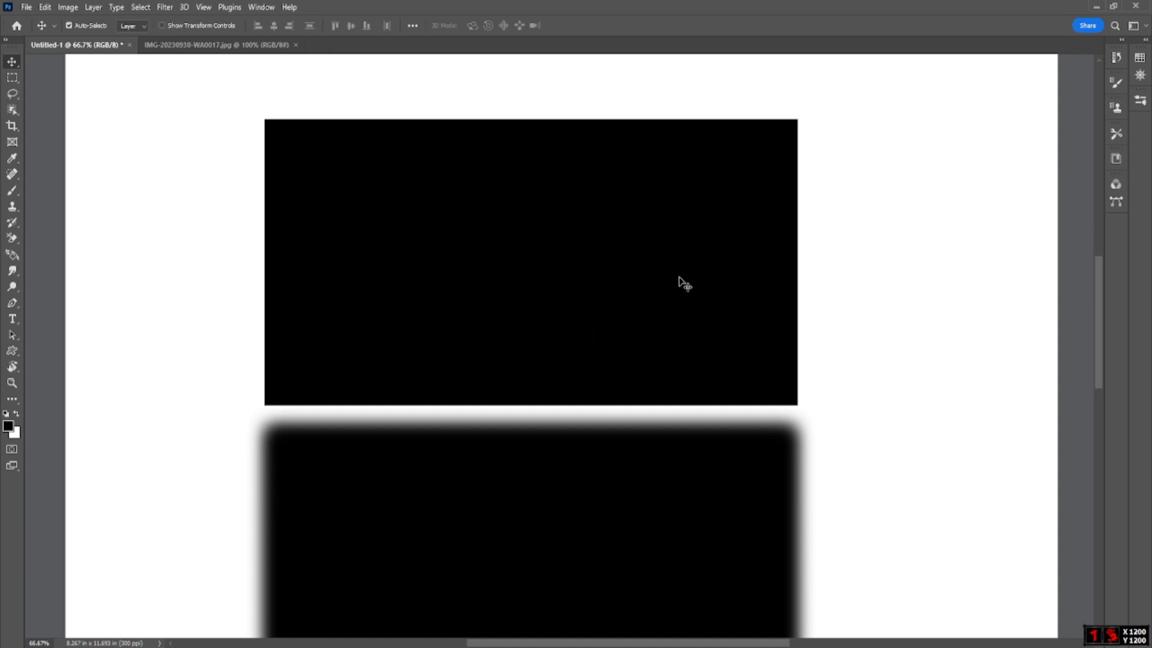
{"action": "key", "text": "ctrl+BackSpace"}
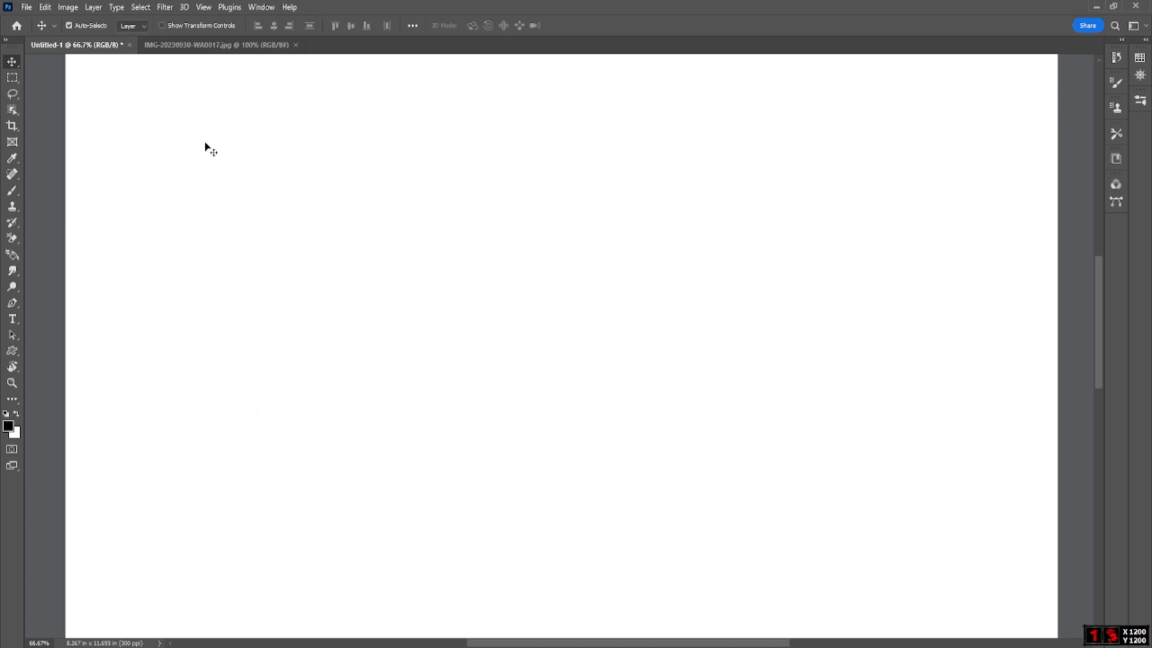
- Draw several trial selections of different sizes with the Elliptical Marquee tool, clearing each one
{"action": "left_click", "coordinate": [13, 81]}
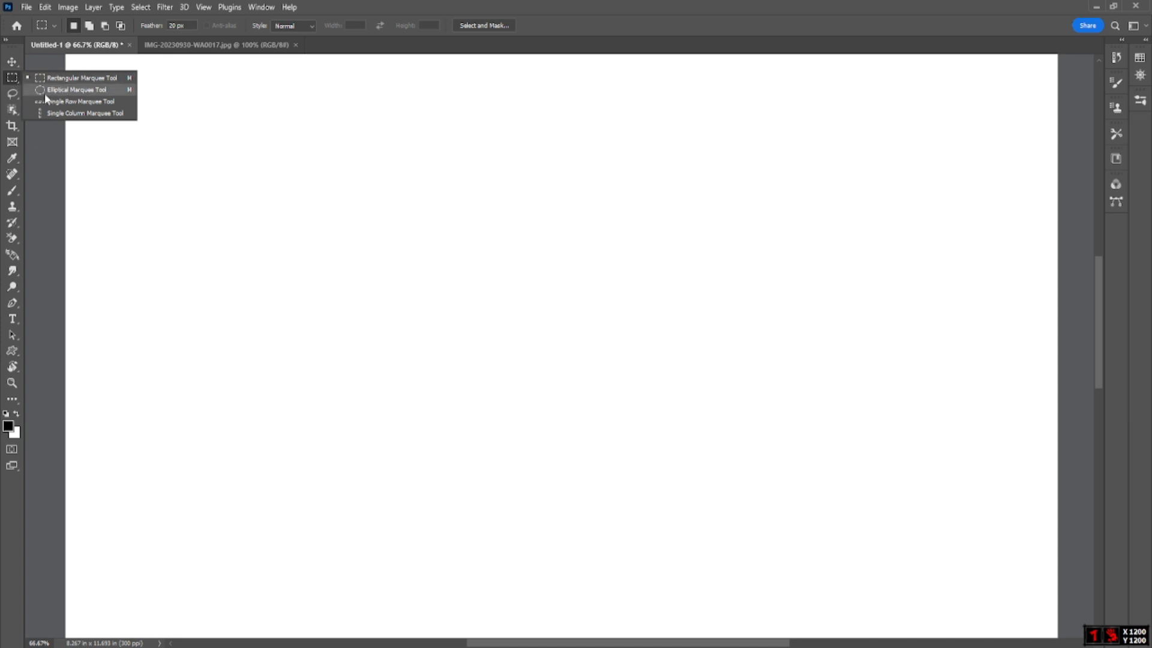
{"action": "left_click", "coordinate": [103, 92]}
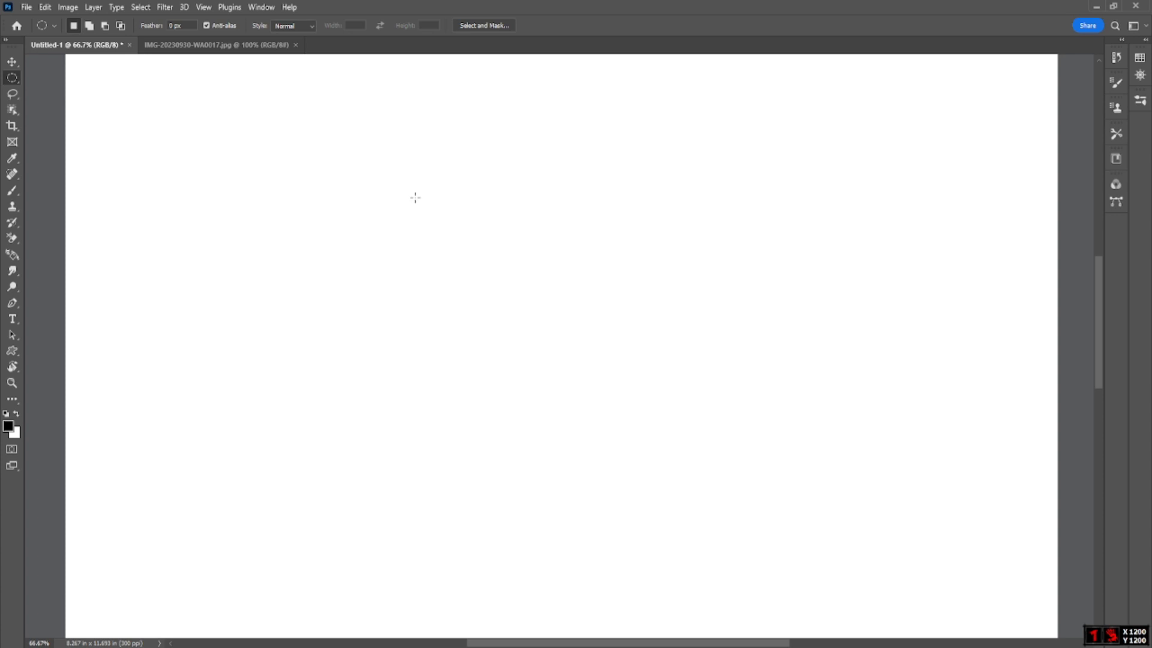
{"action": "left_click_drag", "start_coordinate": [489, 130], "coordinate": [589, 394]}
{"action": "left_click_drag", "start_coordinate": [340, 233], "coordinate": [640, 325]}
{"action": "left_click", "coordinate": [707, 298]}
{"action": "left_click_drag", "start_coordinate": [372, 196], "coordinate": [574, 449]}
{"action": "left_click", "coordinate": [412, 275]}
{"action": "left_click_drag", "start_coordinate": [358, 193], "coordinate": [588, 442]}
{"action": "left_click", "coordinate": [591, 446]}
{"action": "left_click", "coordinate": [538, 342]}
{"action": "left_click_drag", "start_coordinate": [497, 329], "coordinate": [628, 496]}
{"action": "left_click", "coordinate": [708, 432]}
{"action": "mouse_move", "coordinate": [392, 216]}
{"action": "left_mouse_down"}
{"action": "mouse_move", "coordinate": [603, 462]}
{"action": "mouse_move", "coordinate": [607, 396]}
{"action": "mouse_move", "coordinate": [380, 210]}
{"action": "left_mouse_up"}
{"action": "left_click", "coordinate": [657, 418]}
{"action": "left_click", "coordinate": [373, 297]}
- Draw another trial elliptical selection and a large circular one outward from its center, and deselect
{"action": "left_click_drag", "start_coordinate": [379, 423], "coordinate": [714, 205]}
{"action": "left_click", "coordinate": [714, 205]}
{"action": "left_click_drag", "start_coordinate": [496, 293], "coordinate": [655, 505]}
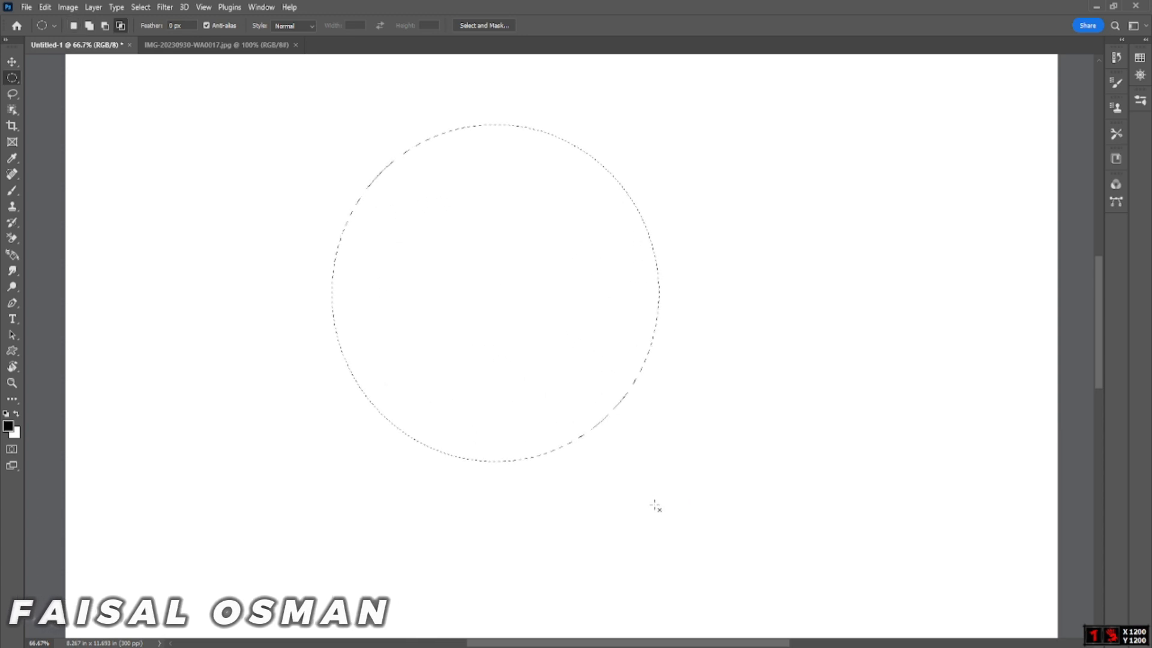
{"action": "key", "text": "ctrl+d"}
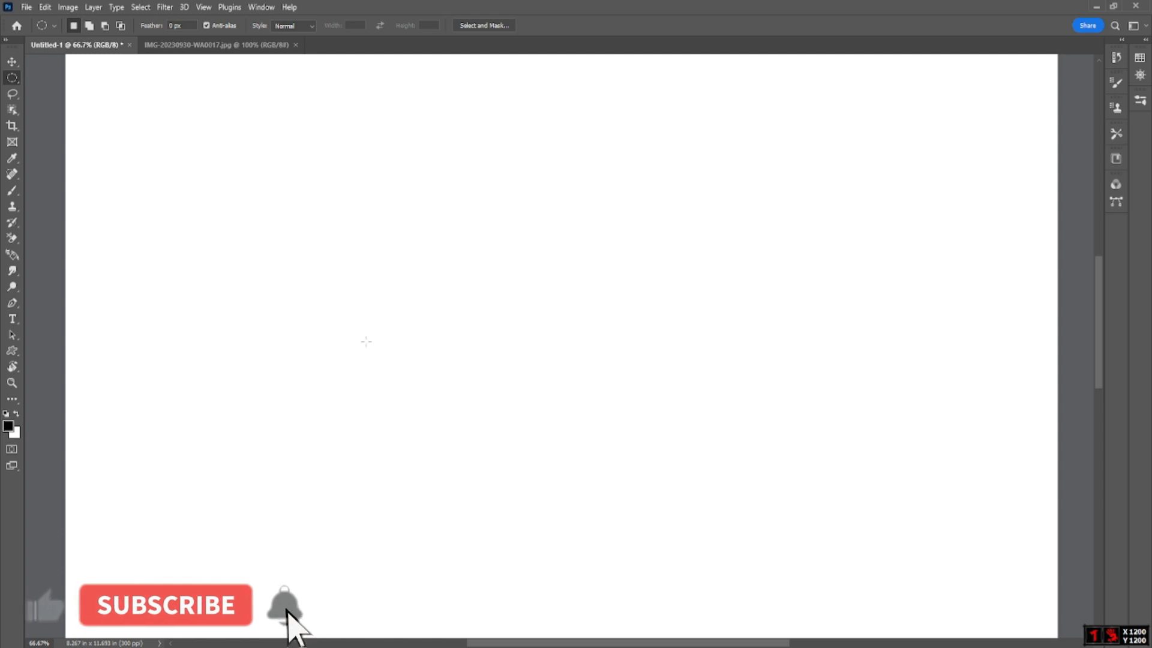
- Switch back to the Rectangular Marquee tool, draw a feathered trial selection on the page, and deselect it
{"action": "right_click", "coordinate": [12, 79]}
{"action": "left_click", "coordinate": [82, 78]}
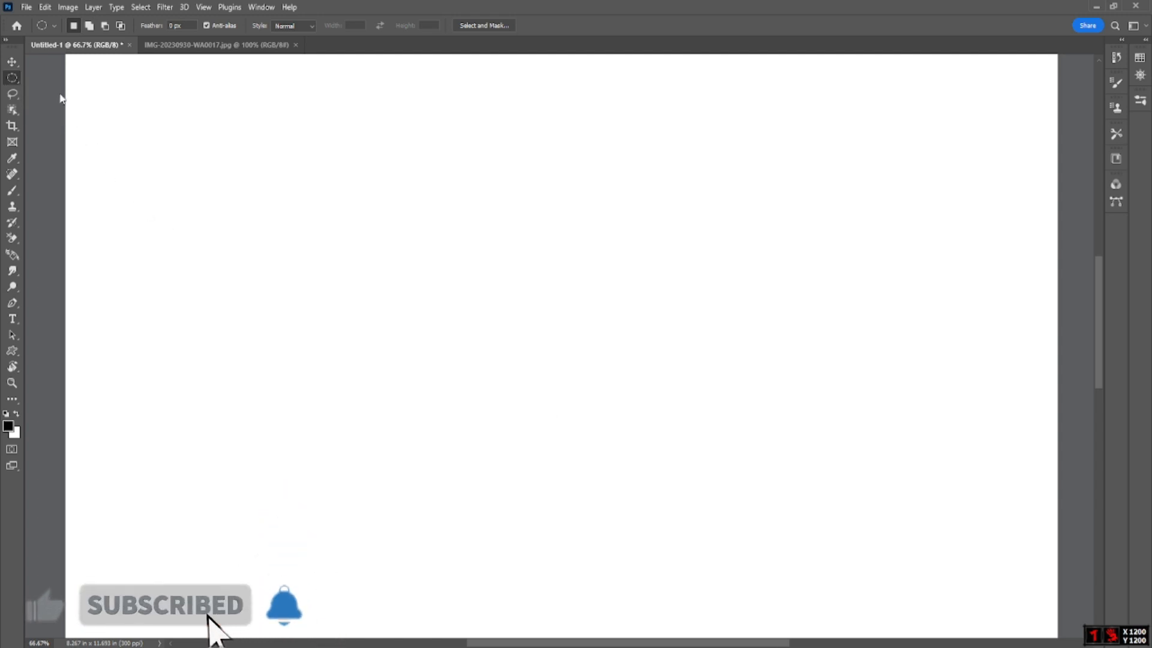
{"action": "left_click_drag", "start_coordinate": [265, 249], "coordinate": [562, 412]}
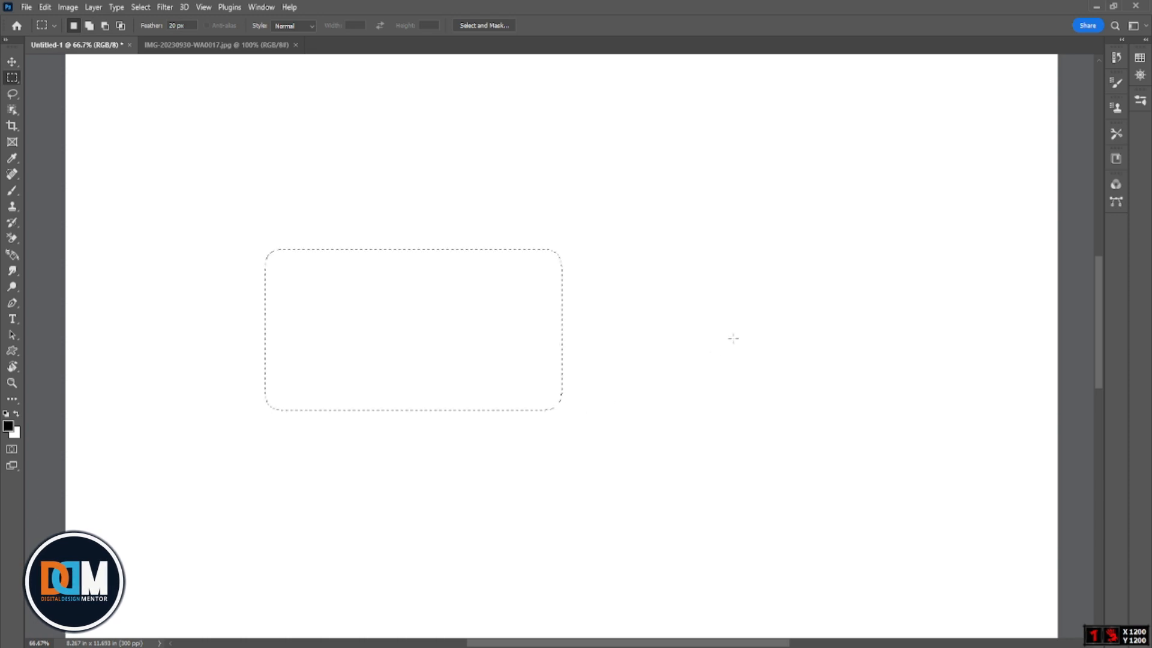
{"action": "key", "text": "ctrl+d"}
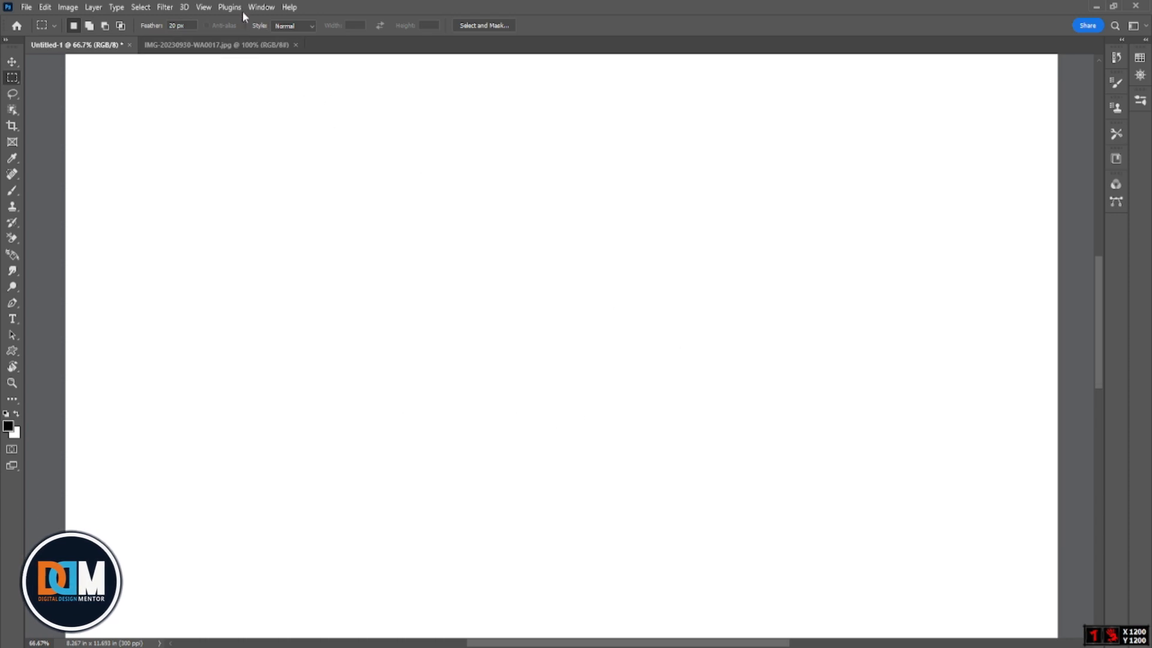
- With the marquee feather set to 0 px, fill a new rectangular selection near the page's middle with black and deselect it
{"action": "left_click", "coordinate": [180, 26]}
{"action": "type", "text": "0"}
{"action": "key", "text": "Return"}
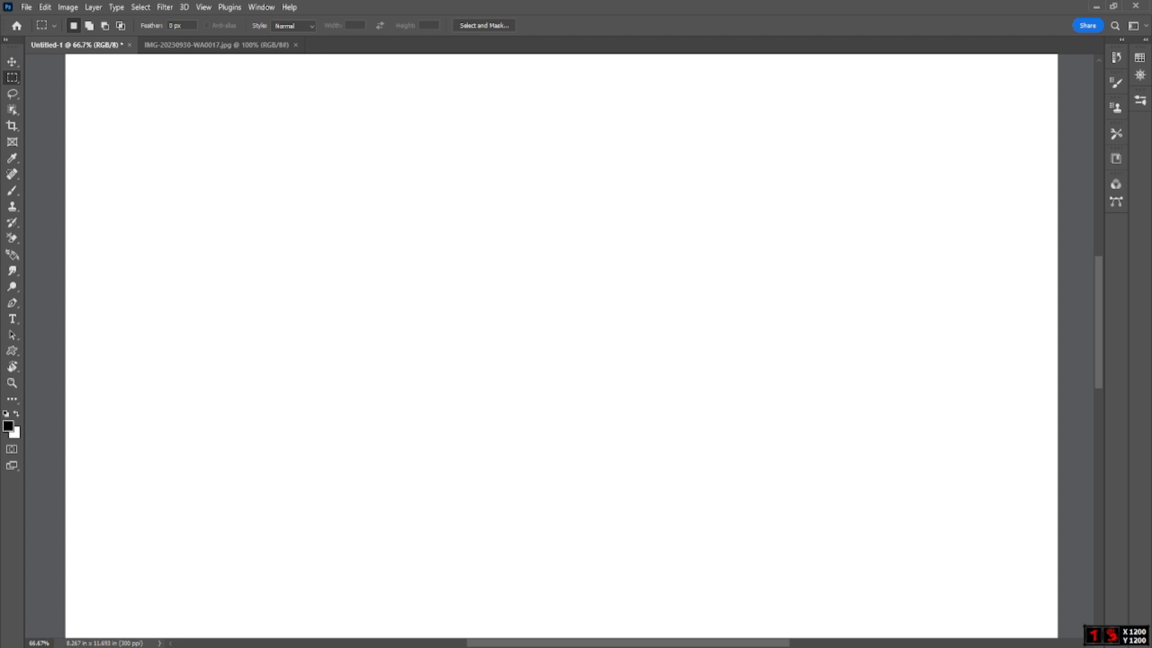
{"action": "left_click_drag", "start_coordinate": [348, 221], "coordinate": [592, 388]}
{"action": "key", "text": "alt+BackSpace"}
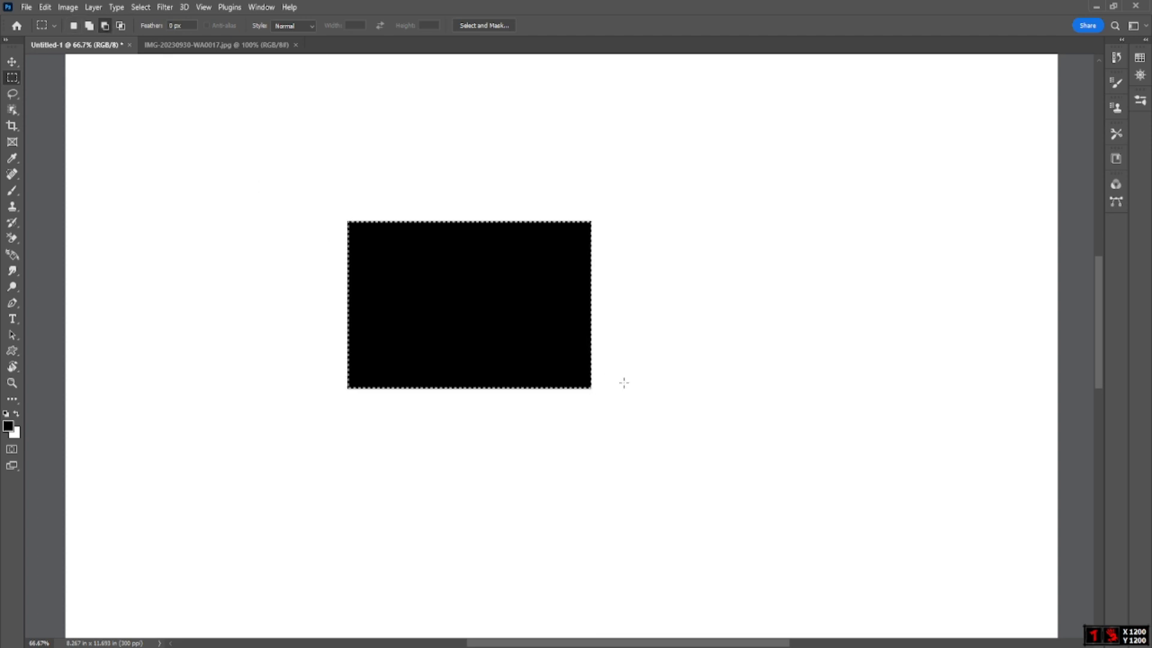
{"action": "left_click", "coordinate": [669, 326]}
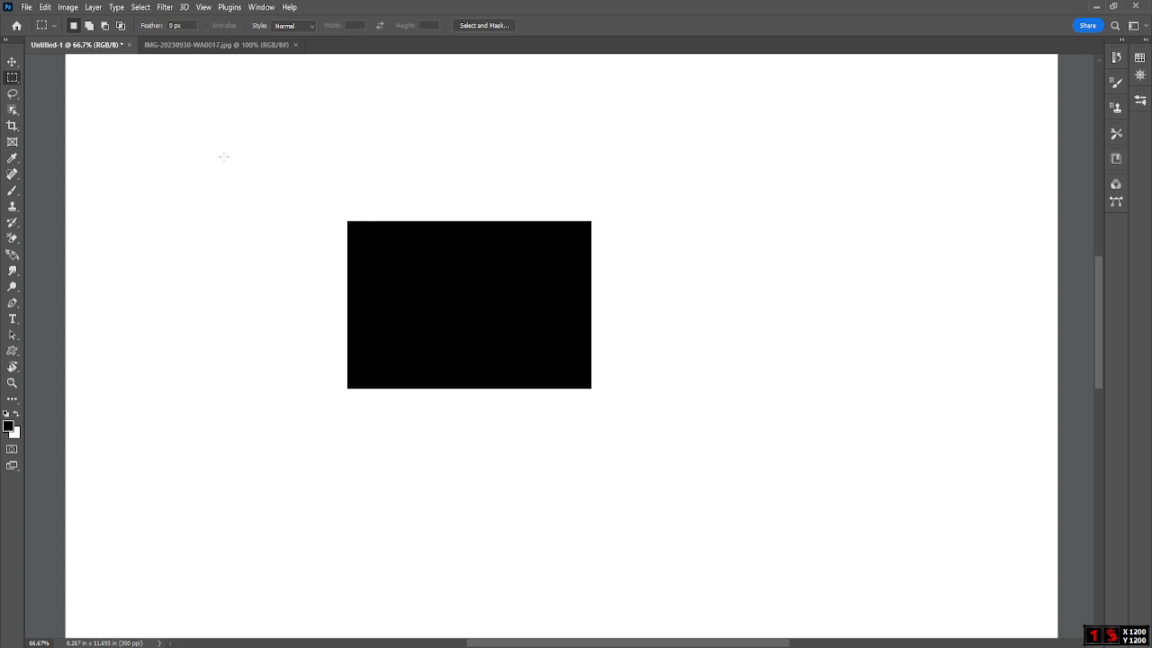
- Draw trial elliptical selections outward from the black rectangle's lower-right corner with the Elliptical Marquee tool, clearing each one
{"action": "right_click", "coordinate": [13, 78]}
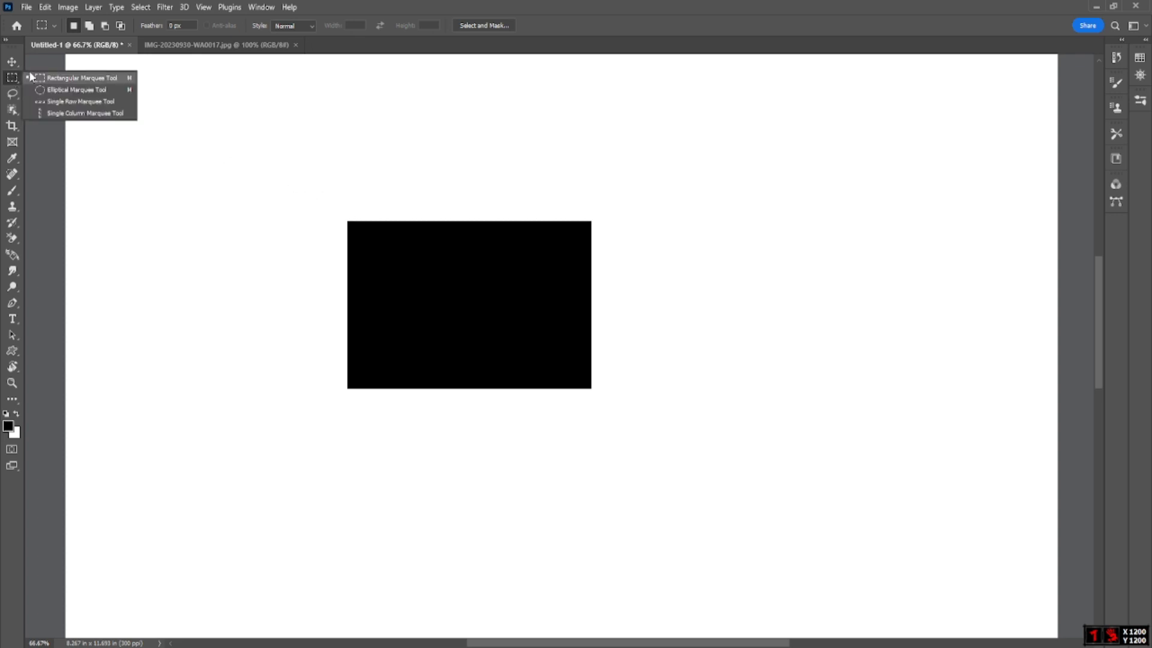
{"action": "left_click", "coordinate": [71, 91]}
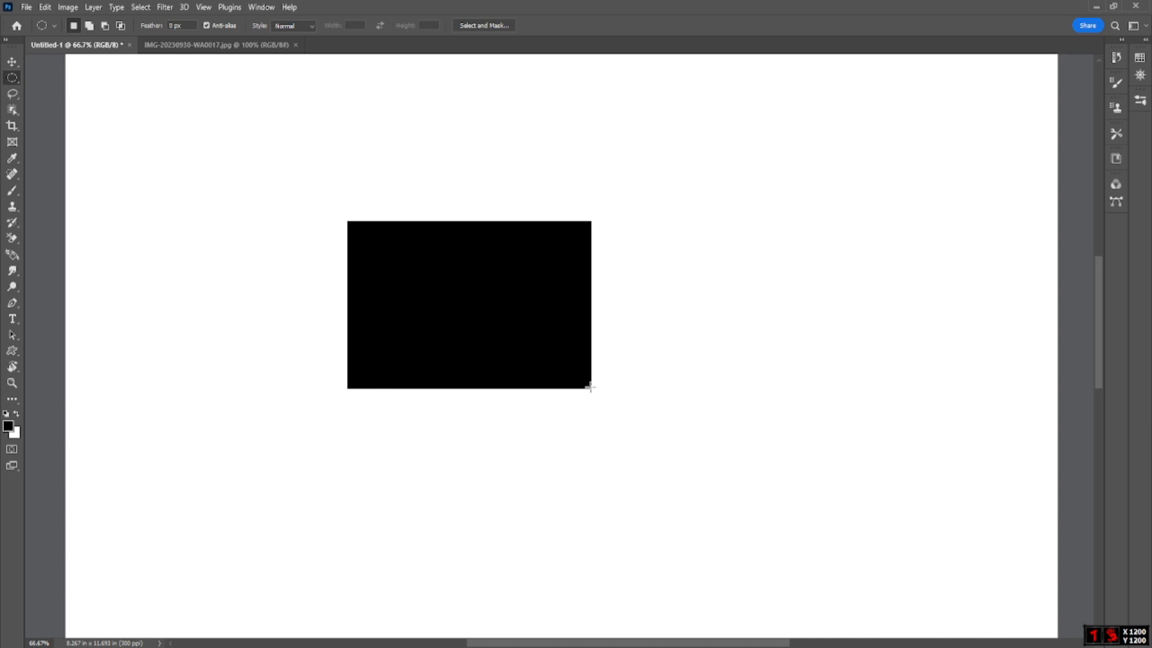
{"action": "left_click_drag", "start_coordinate": [590, 387], "coordinate": [655, 558]}
{"action": "key", "text": "ctrl+d"}
{"action": "left_click_drag", "start_coordinate": [593, 389], "coordinate": [811, 624]}
{"action": "left_click_drag", "start_coordinate": [811, 623], "coordinate": [788, 593]}
{"action": "left_click", "coordinate": [845, 516]}
- Draw two trial selections from the same corner of the black rectangle with the Rectangular Marquee tool, and deselect
{"action": "right_click", "coordinate": [12, 78]}
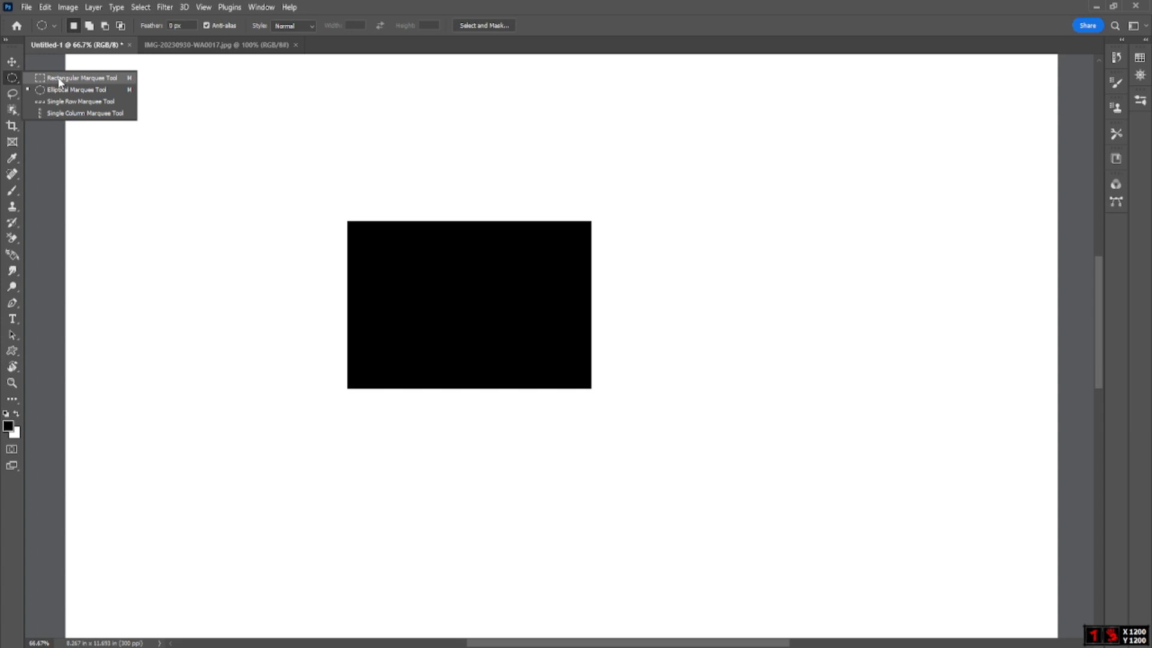
{"action": "left_click", "coordinate": [60, 80]}
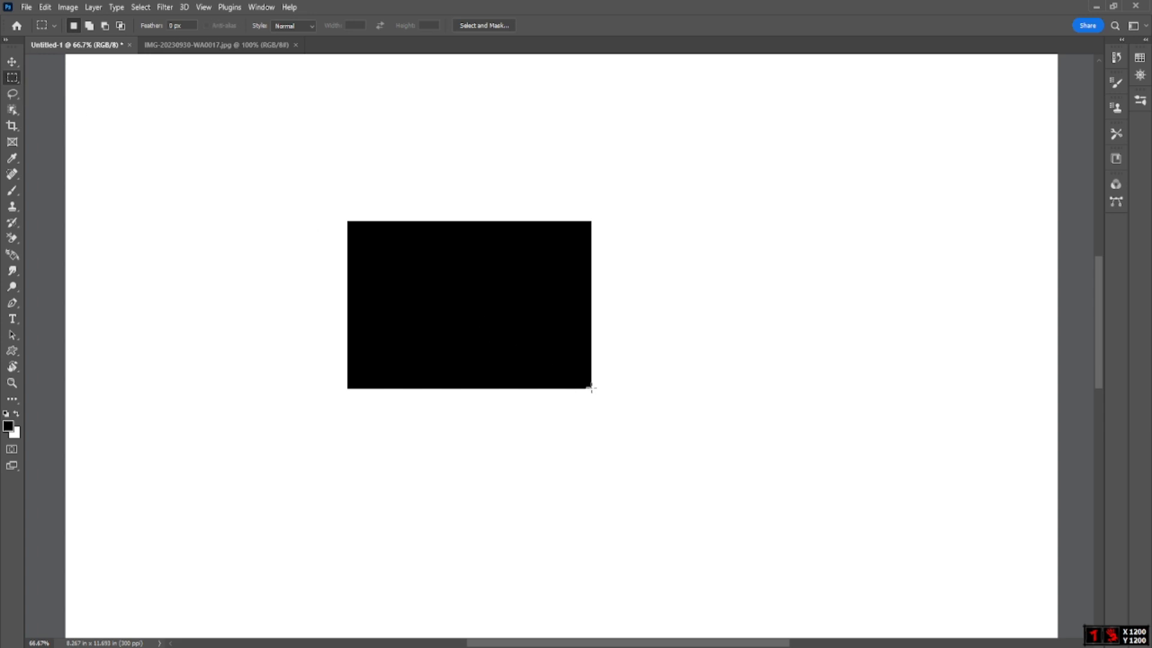
{"action": "left_click_drag", "start_coordinate": [591, 387], "coordinate": [742, 543]}
{"action": "left_click_drag", "start_coordinate": [591, 387], "coordinate": [650, 463]}
{"action": "left_click", "coordinate": [727, 416]}
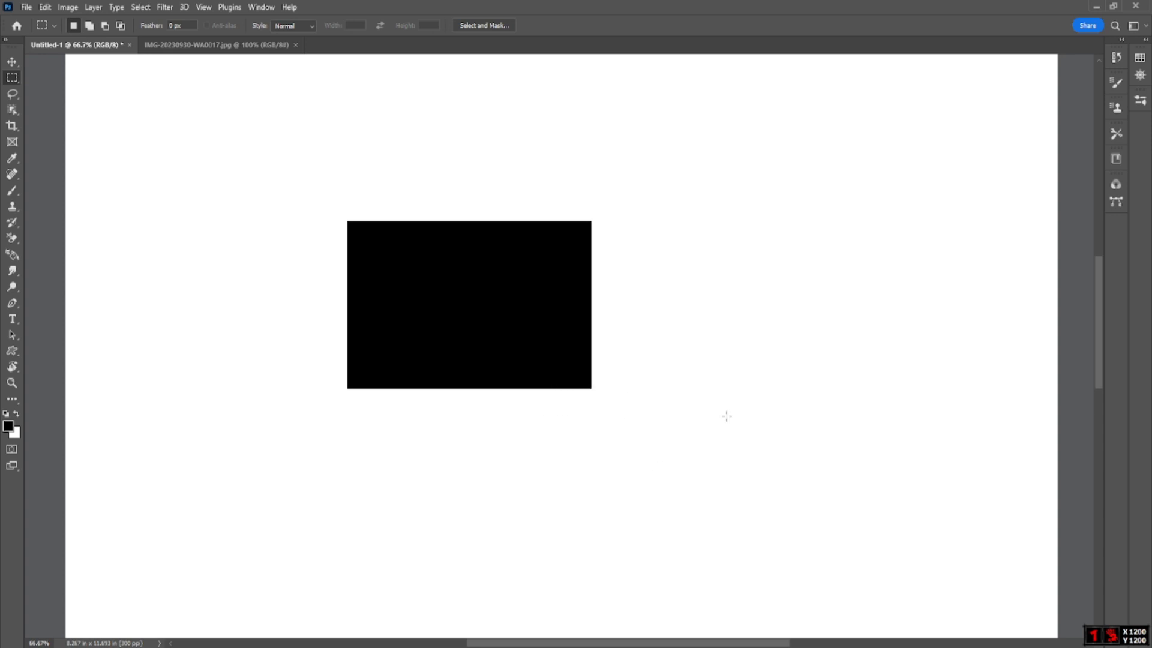
- With the Elliptical Marquee tool, select a large circle beside the black rectangle, add two ear circles, and subtract an ellipse from its lower part
{"action": "right_click", "coordinate": [12, 78]}
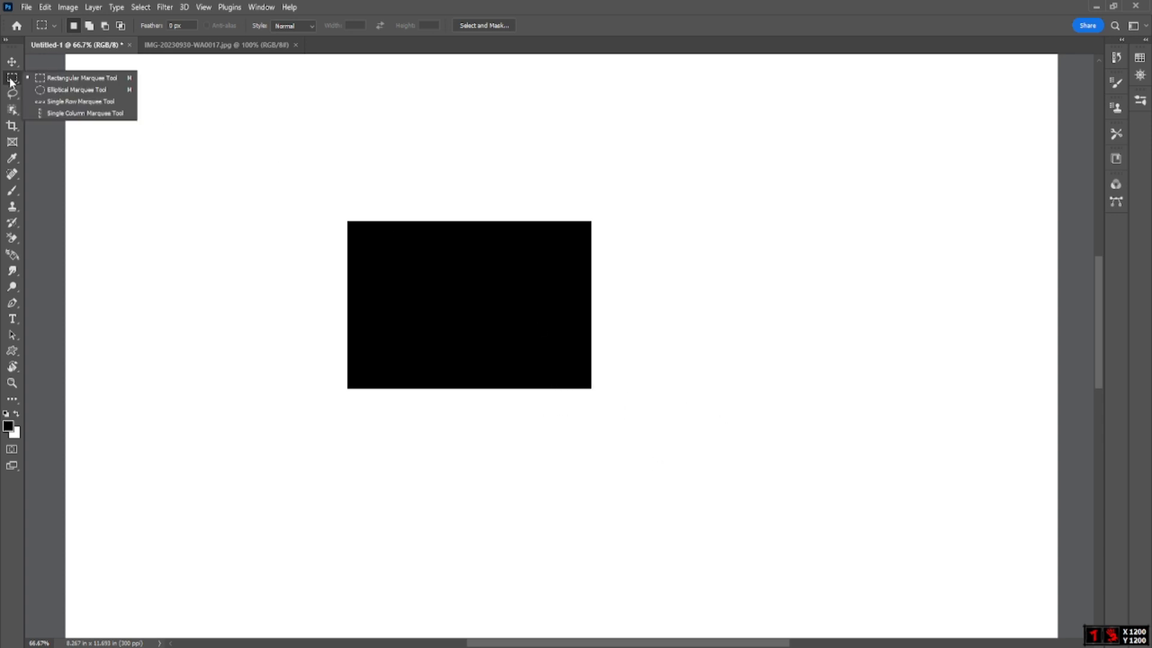
{"action": "left_click", "coordinate": [62, 91]}
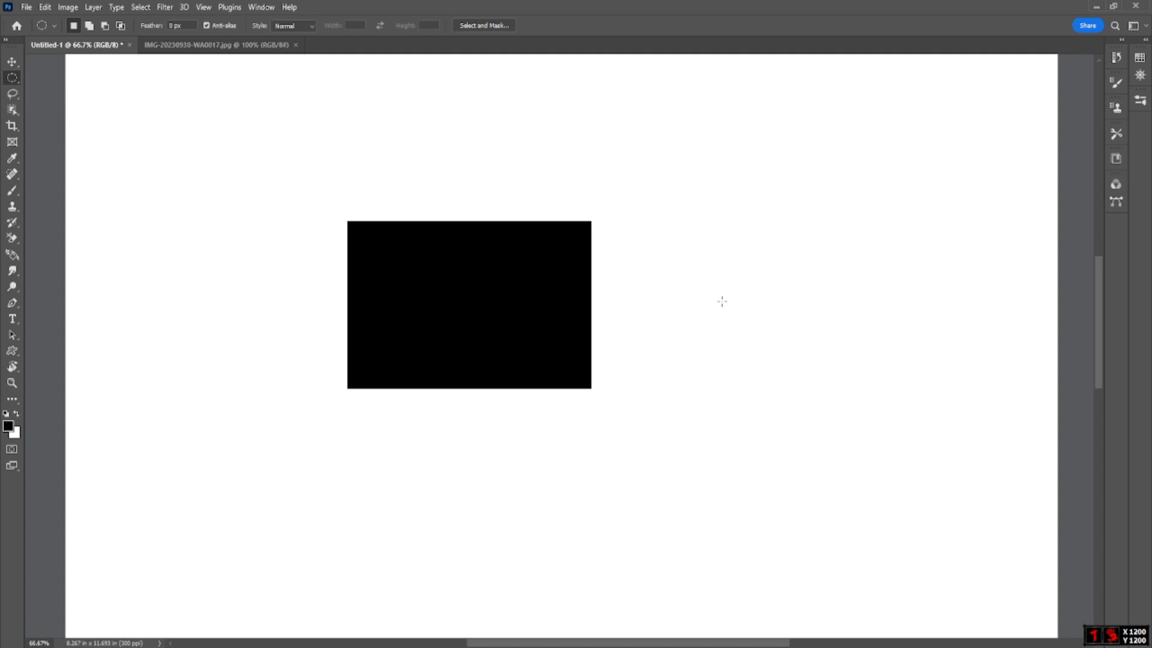
{"action": "left_click_drag", "start_coordinate": [756, 287], "coordinate": [856, 412]}
{"action": "left_click_drag", "start_coordinate": [622, 154], "coordinate": [719, 249]}
{"action": "left_click_drag", "start_coordinate": [899, 140], "coordinate": [784, 252]}
{"action": "left_click_drag", "start_coordinate": [803, 474], "coordinate": [696, 243]}
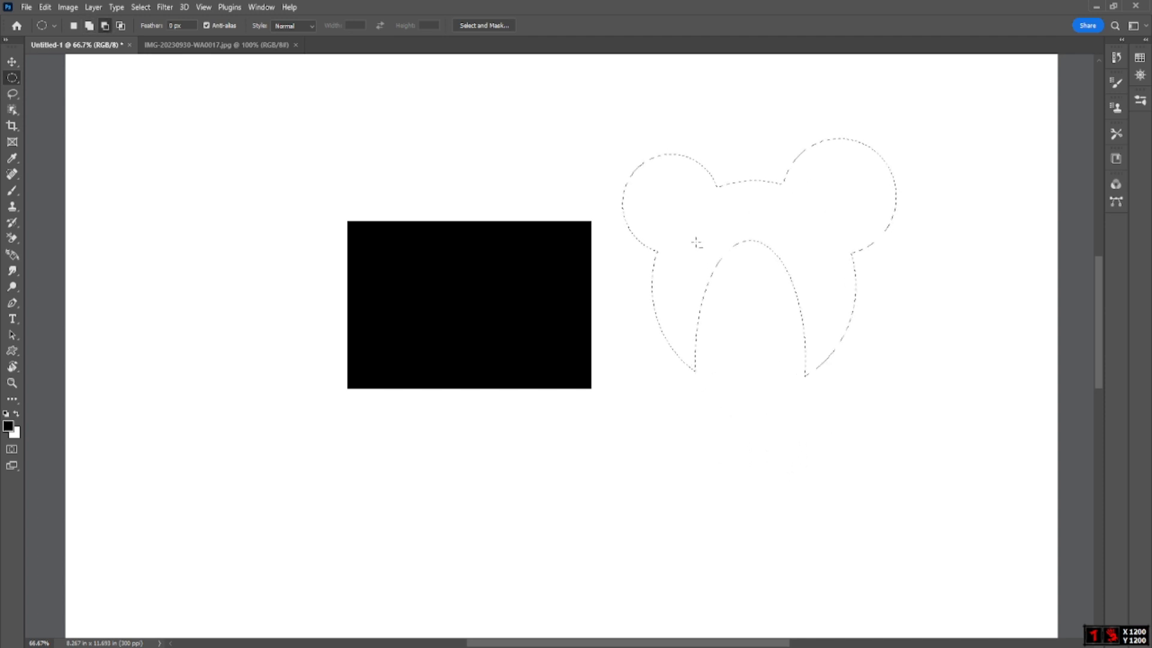
- Subtract another ellipse from the eared shape's lower right and add four separate circles around it to the selection
{"action": "left_click_drag", "start_coordinate": [955, 457], "coordinate": [750, 240]}
{"action": "left_click_drag", "start_coordinate": [766, 312], "coordinate": [892, 444]}
{"action": "left_click_drag", "start_coordinate": [893, 278], "coordinate": [1010, 412]}
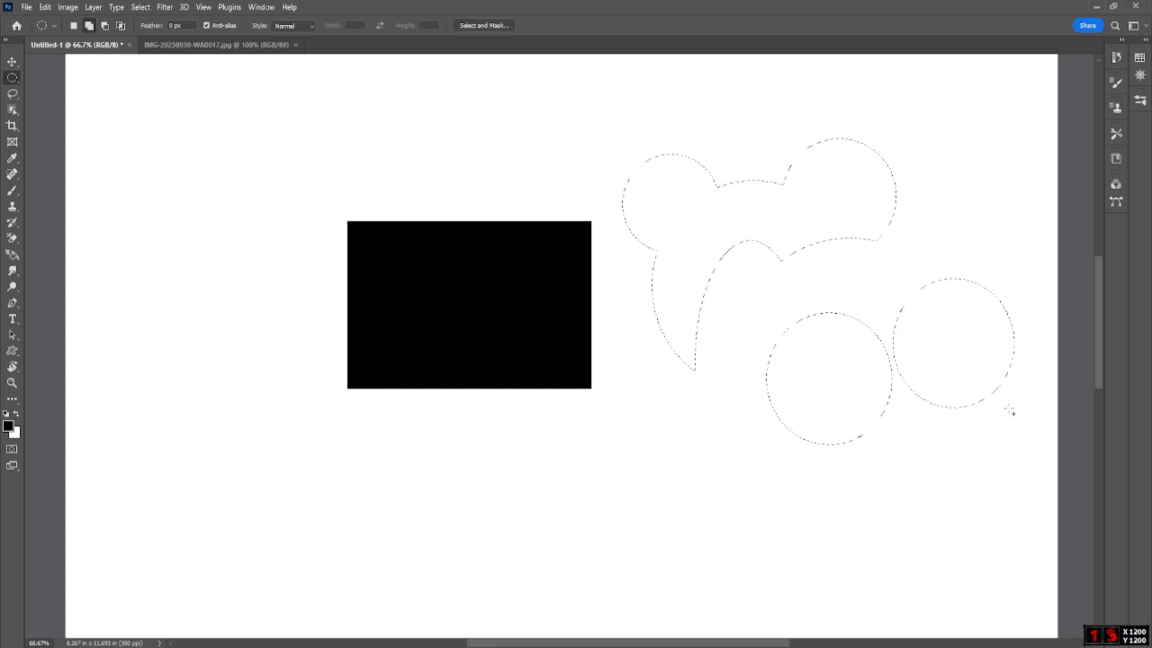
{"action": "left_click_drag", "start_coordinate": [627, 424], "coordinate": [780, 580]}
{"action": "left_click_drag", "start_coordinate": [844, 505], "coordinate": [959, 607]}
- Subtract ellipses from three of the added circles, extend the shape's right ear with another ellipse, and clear the selection
{"action": "left_click_drag", "start_coordinate": [629, 406], "coordinate": [703, 504]}
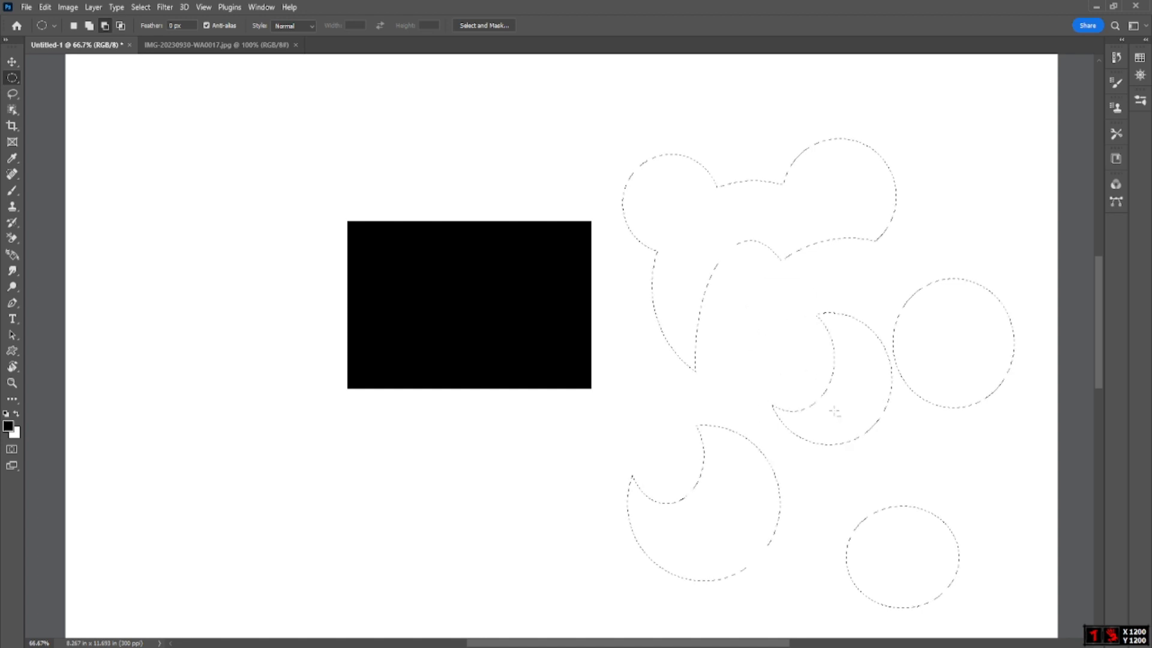
{"action": "left_click_drag", "start_coordinate": [979, 353], "coordinate": [979, 352]}
{"action": "left_click_drag", "start_coordinate": [919, 190], "coordinate": [919, 190]}
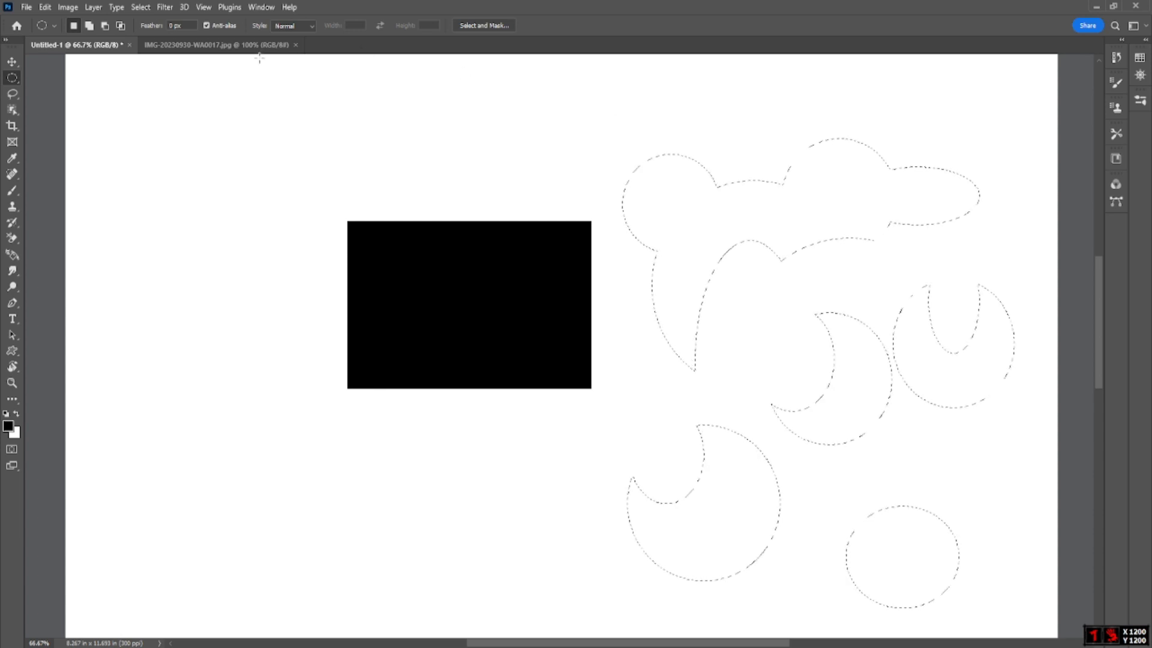
{"action": "left_click_drag", "start_coordinate": [333, 115], "coordinate": [379, 162]}
{"action": "left_click", "coordinate": [433, 146]}
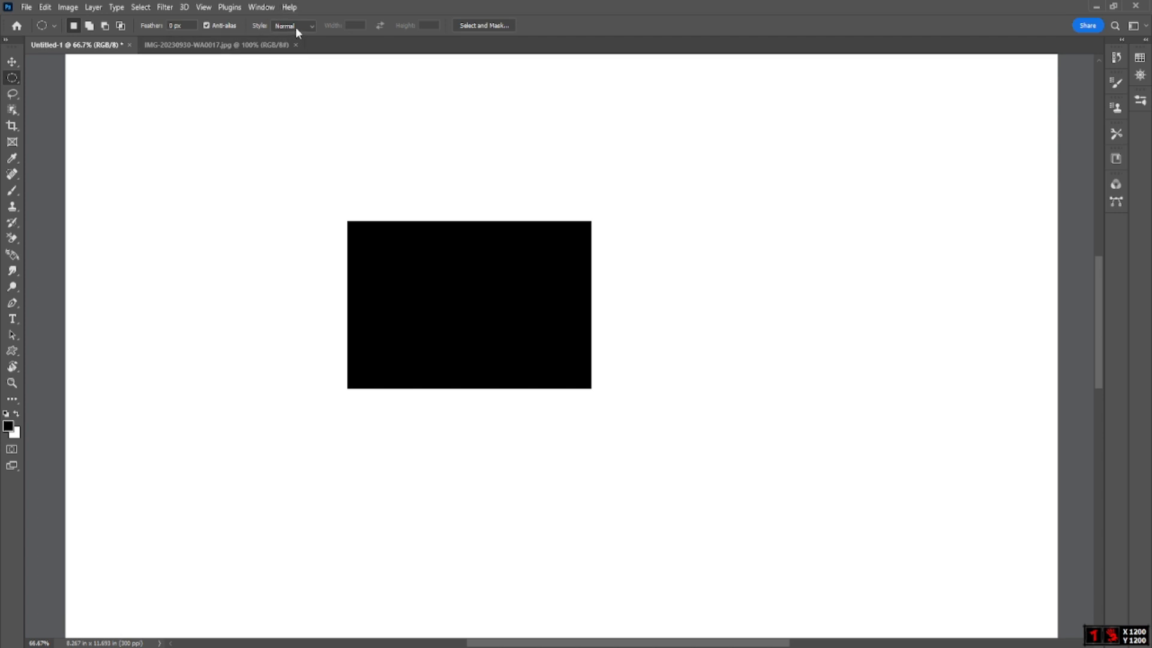
- Place a trial elliptical selection using the Fixed Size style with width and height 1, restore the Normal style, and deselect
{"action": "left_click", "coordinate": [311, 26]}
{"action": "left_click", "coordinate": [301, 55]}
{"action": "left_click_drag", "start_coordinate": [360, 27], "coordinate": [339, 27]}
{"action": "type", "text": "1"}
{"action": "left_click_drag", "start_coordinate": [438, 25], "coordinate": [365, 9]}
{"action": "type", "text": "1"}
{"action": "left_click", "coordinate": [697, 196]}
{"action": "left_click_drag", "start_coordinate": [756, 265], "coordinate": [729, 294]}
{"action": "left_click", "coordinate": [311, 25]}
{"action": "left_click", "coordinate": [297, 34]}
{"action": "left_click", "coordinate": [630, 147]}
- With Anti-alias enabled, draw a circular selection on the blank area above the black rectangle, fill it with black, and deselect
{"action": "left_click", "coordinate": [209, 27]}
{"action": "left_click", "coordinate": [517, 313], "text": "ctrl"}
{"action": "left_click", "coordinate": [574, 333], "text": "ctrl"}
{"action": "left_click", "coordinate": [581, 322], "text": "ctrl"}
{"action": "left_click_drag", "start_coordinate": [575, 324], "coordinate": [589, 433]}
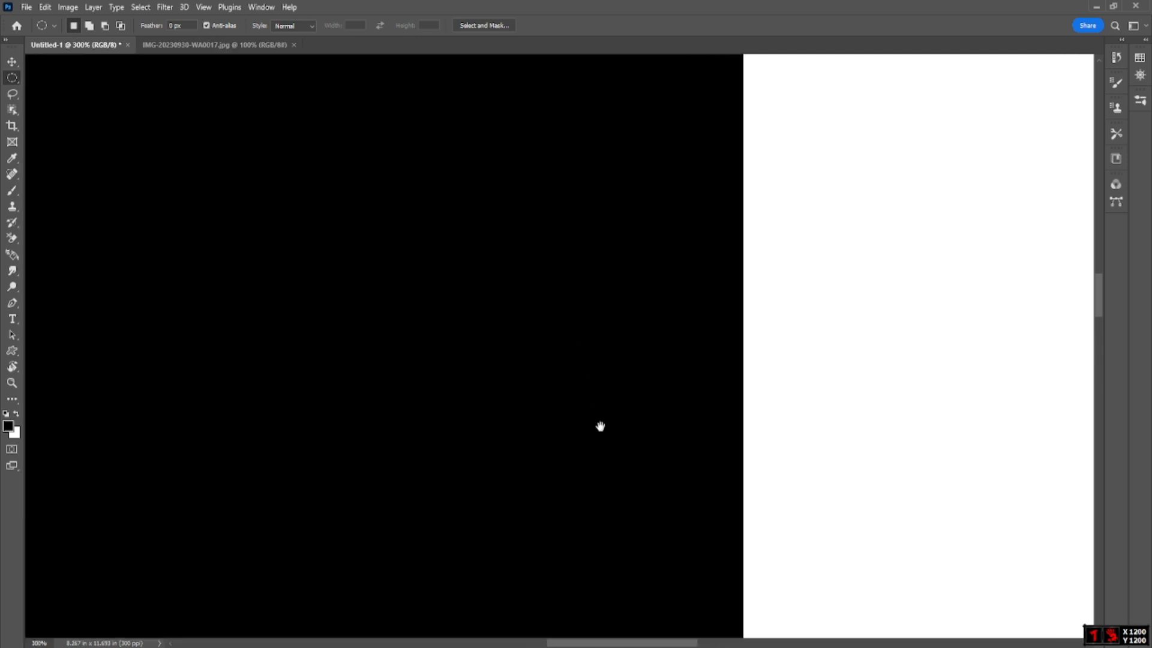
{"action": "scroll", "coordinate": [603, 432], "scroll_direction": "up", "scroll_amount": 10}
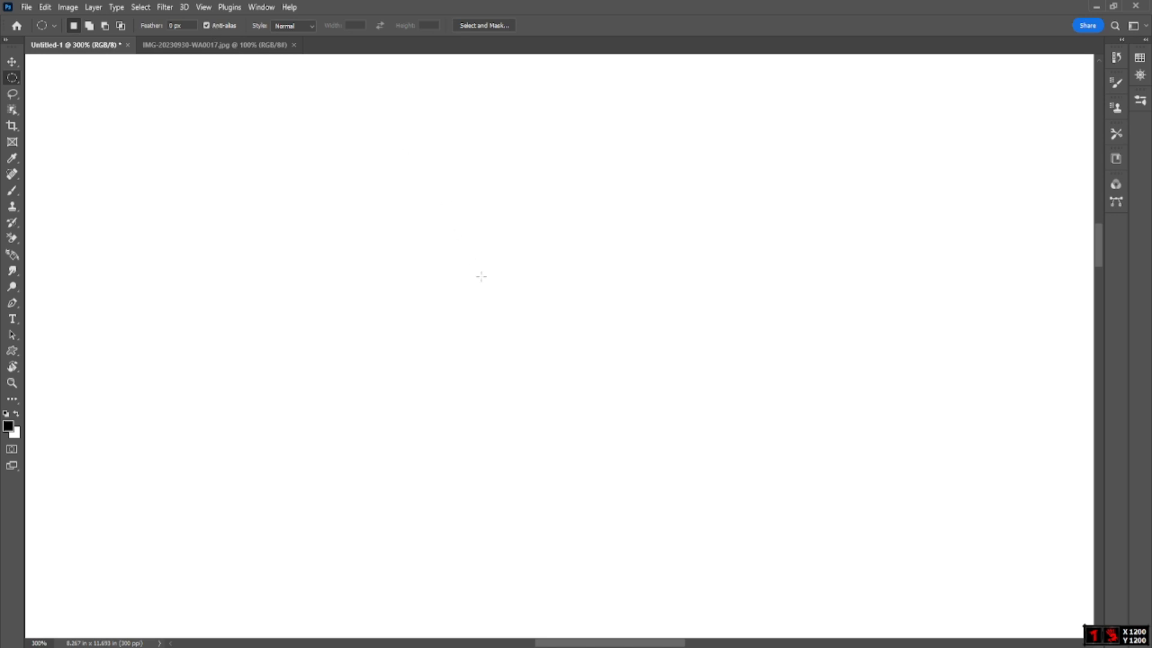
{"action": "left_click_drag", "start_coordinate": [492, 300], "coordinate": [664, 530]}
{"action": "left_click_drag", "start_coordinate": [566, 350], "coordinate": [538, 360]}
{"action": "key", "text": "alt+BackSpace"}
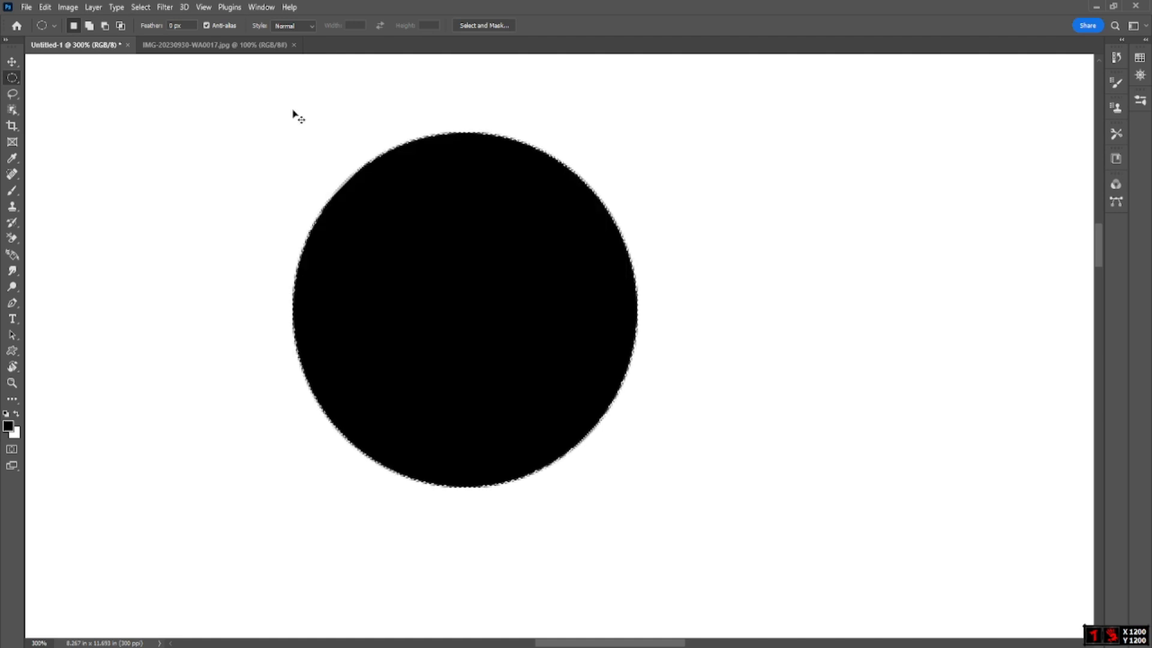
{"action": "key", "text": "ctrl+d"}
- Examine the edge pixels of the anti-aliased black circle up close
{"action": "left_click", "coordinate": [463, 224], "text": "ctrl"}
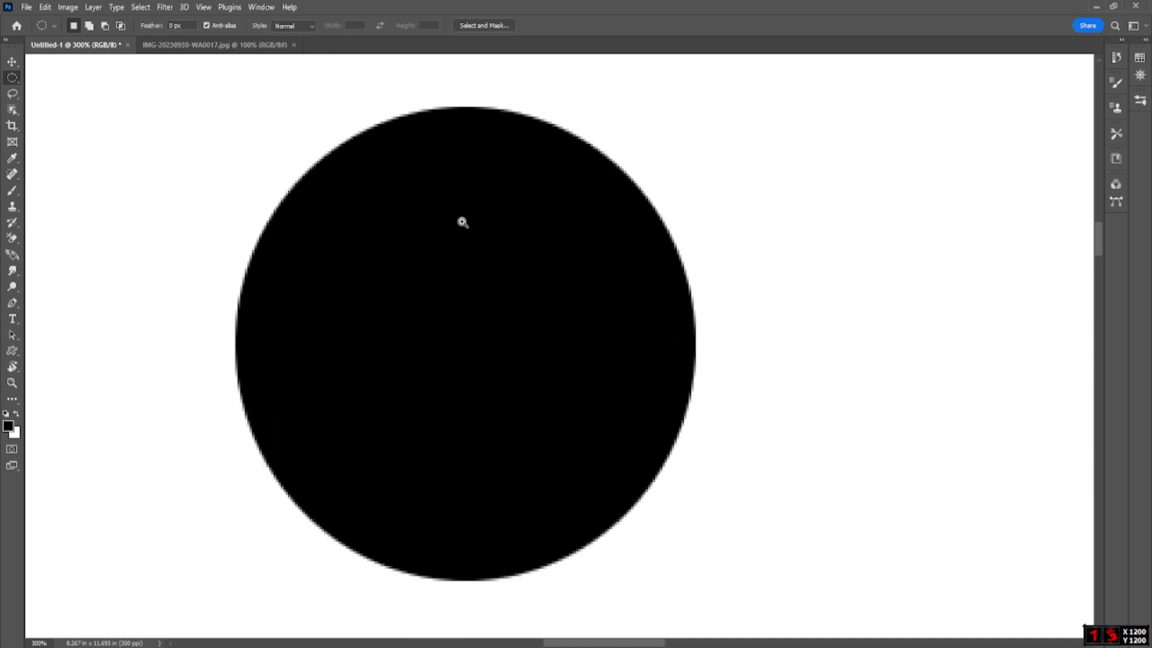
{"action": "left_click", "coordinate": [457, 234], "text": "ctrl"}
{"action": "left_click", "coordinate": [437, 213], "text": "ctrl"}
{"action": "left_click_drag", "start_coordinate": [437, 214], "coordinate": [486, 324]}
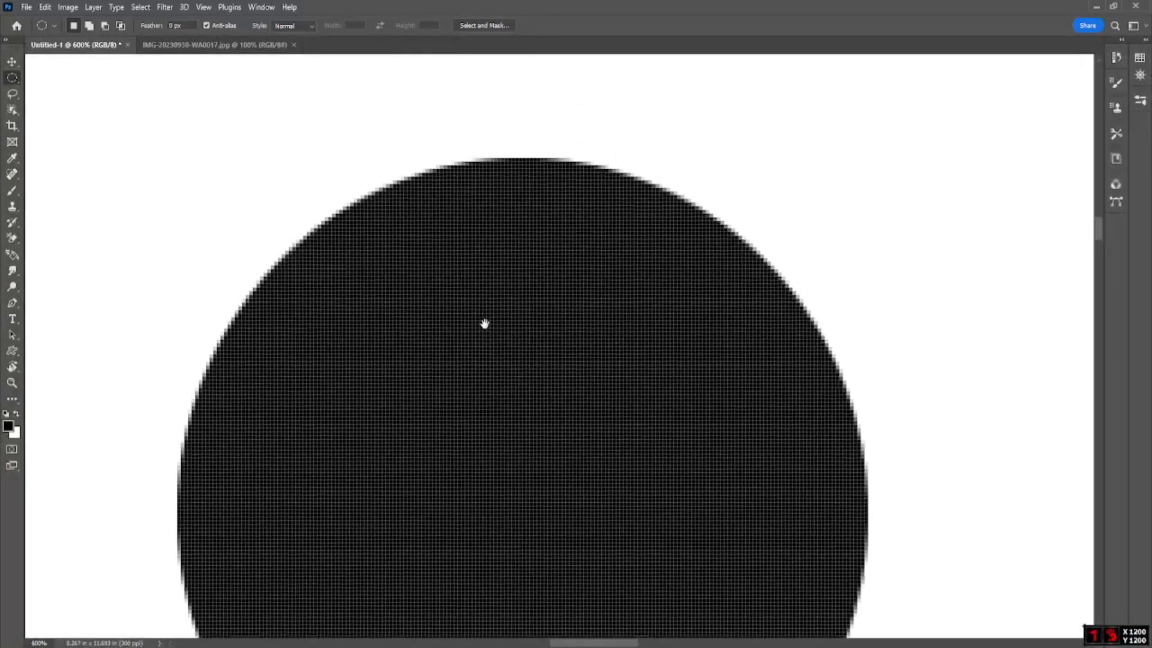
{"action": "left_click_drag", "start_coordinate": [319, 244], "coordinate": [376, 143]}
{"action": "left_click_drag", "start_coordinate": [238, 259], "coordinate": [351, 379]}
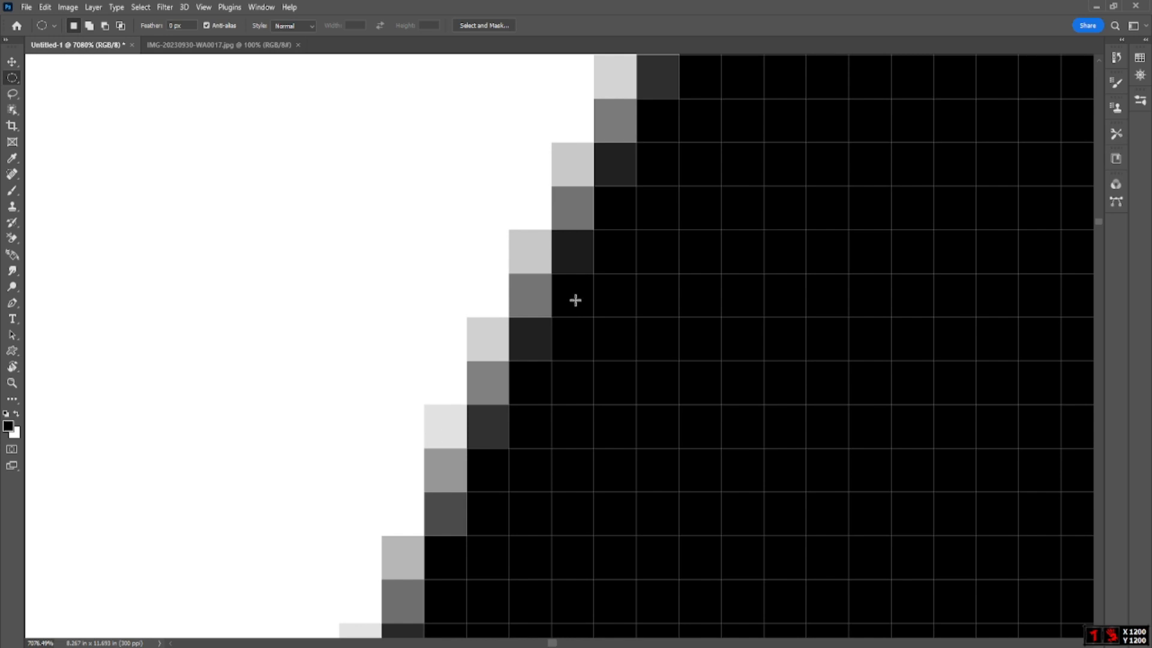
{"action": "scroll", "coordinate": [442, 437], "scroll_direction": "down", "scroll_amount": 5}
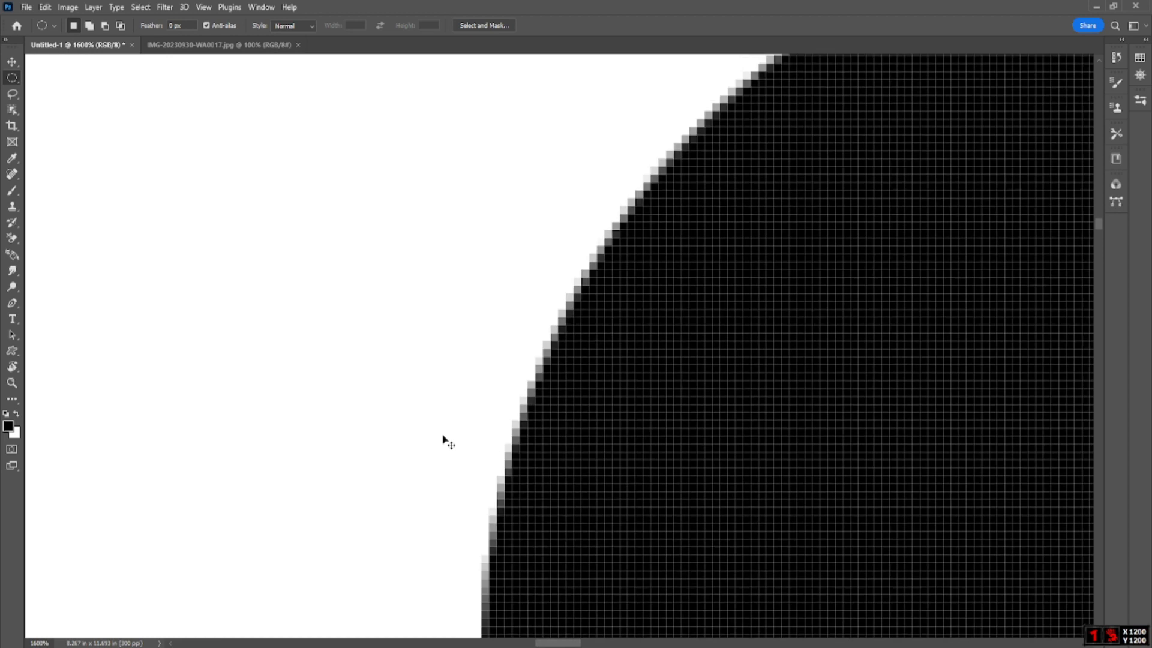
{"action": "scroll", "coordinate": [443, 438], "scroll_direction": "down", "scroll_amount": 5}
{"action": "scroll", "coordinate": [447, 441], "scroll_direction": "down", "scroll_amount": 1}
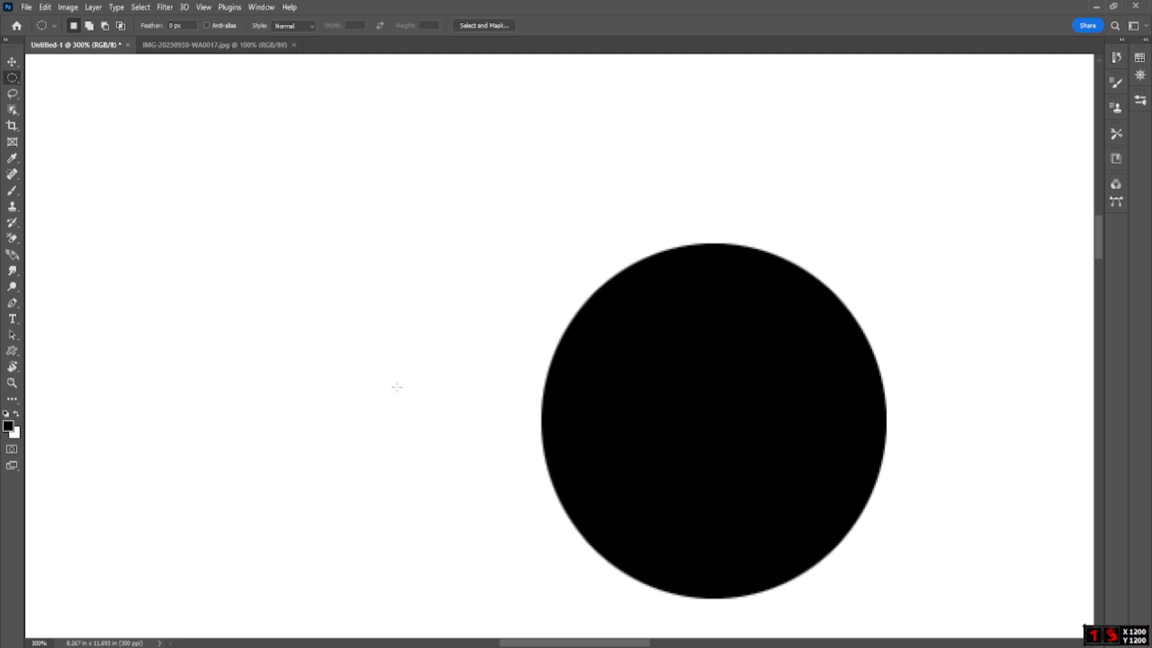
- With Anti-alias disabled, draw a second circular selection beside the first circle, fill it with black, and deselect
{"action": "left_click_drag", "start_coordinate": [364, 338], "coordinate": [541, 635]}
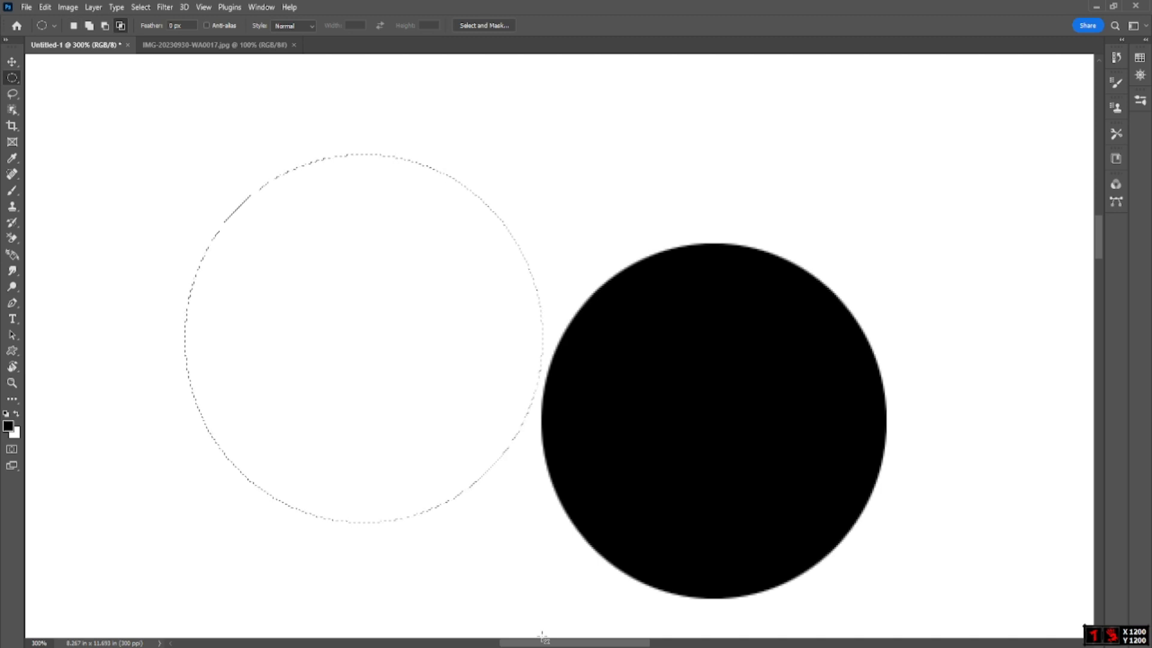
{"action": "key", "text": "alt+BackSpace"}
{"action": "key", "text": "ctrl+d"}
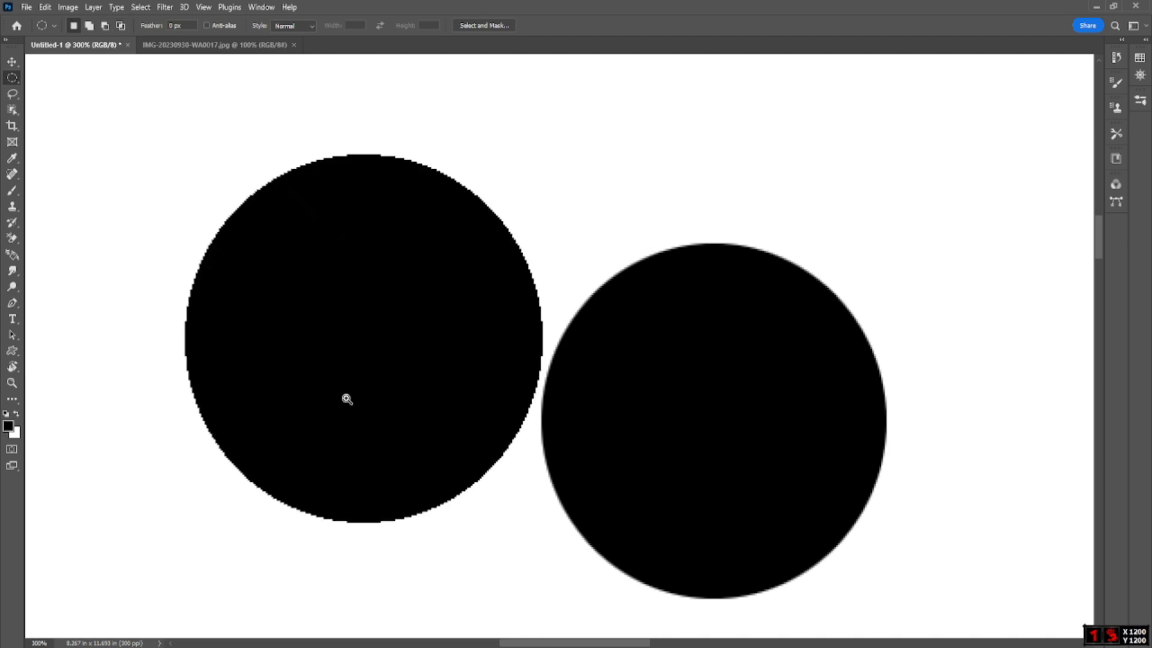
- Examine the edge of the second circle, drawn without anti-aliasing, up close
{"action": "left_click", "coordinate": [280, 218], "text": "ctrl"}
{"action": "left_click", "coordinate": [405, 258], "text": "ctrl"}
{"action": "left_click", "coordinate": [358, 198], "text": "ctrl"}
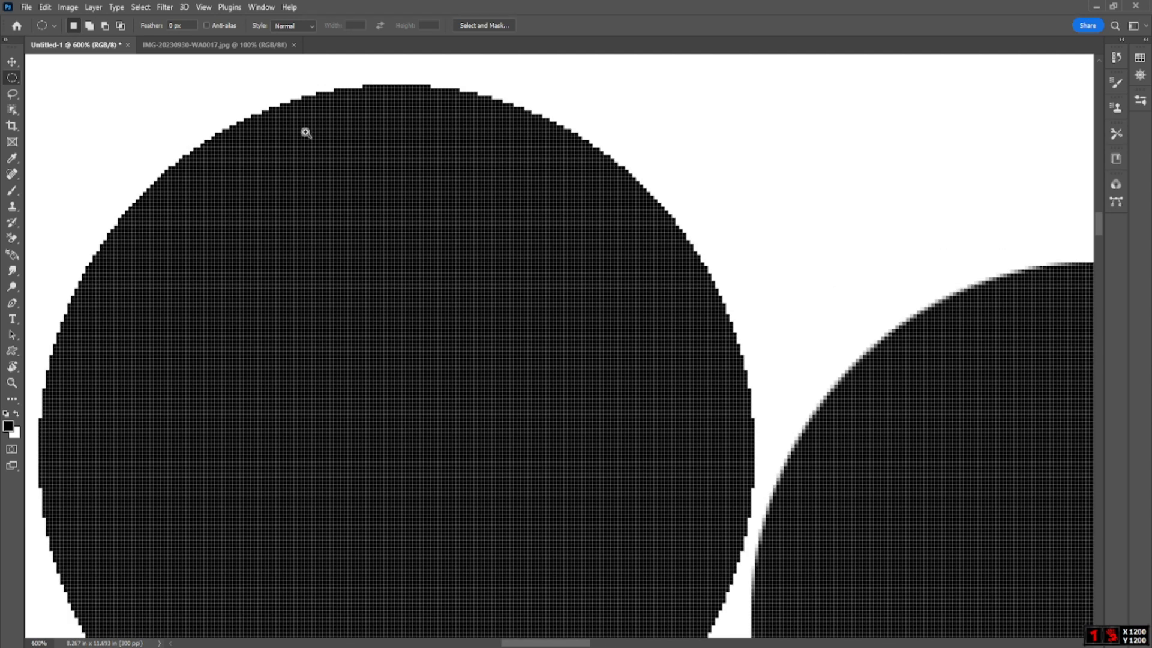
{"action": "left_click", "coordinate": [306, 129], "text": "ctrl"}
{"action": "left_click", "coordinate": [306, 147], "text": "ctrl"}
{"action": "left_click_drag", "start_coordinate": [435, 254], "coordinate": [582, 310]}
{"action": "left_click_drag", "start_coordinate": [435, 292], "coordinate": [480, 182]}
{"action": "left_click_drag", "start_coordinate": [283, 445], "coordinate": [273, 308]}
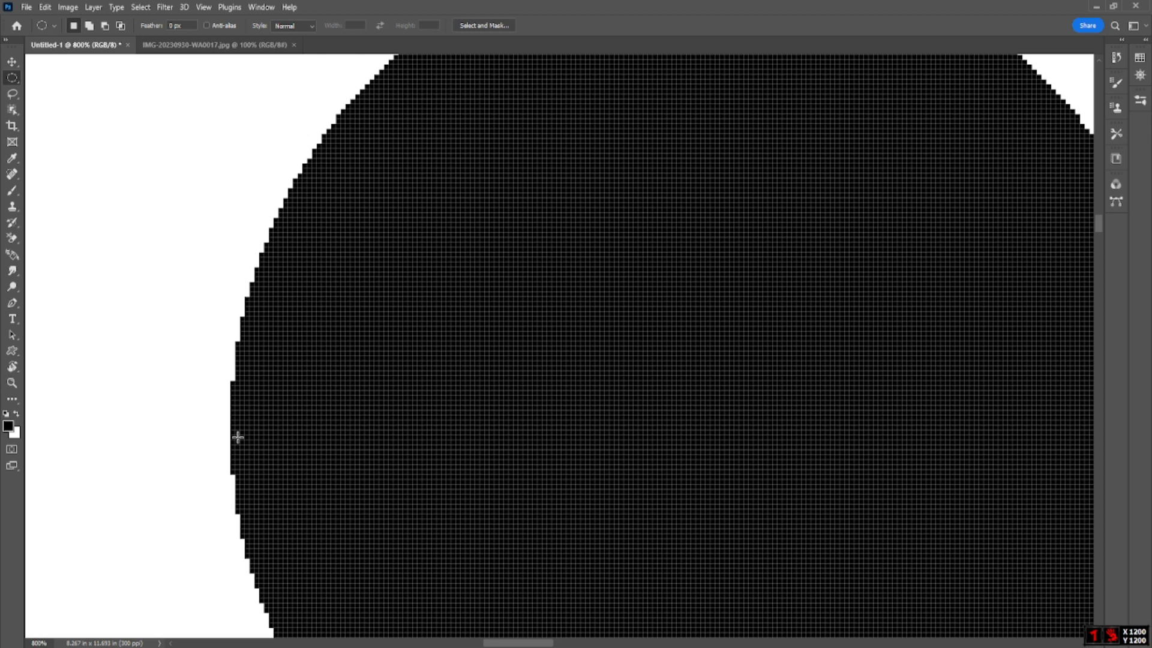
- Compare the edges of the aliased and anti-aliased black circles at pixel level
{"action": "key", "text": "ctrl+minus"}
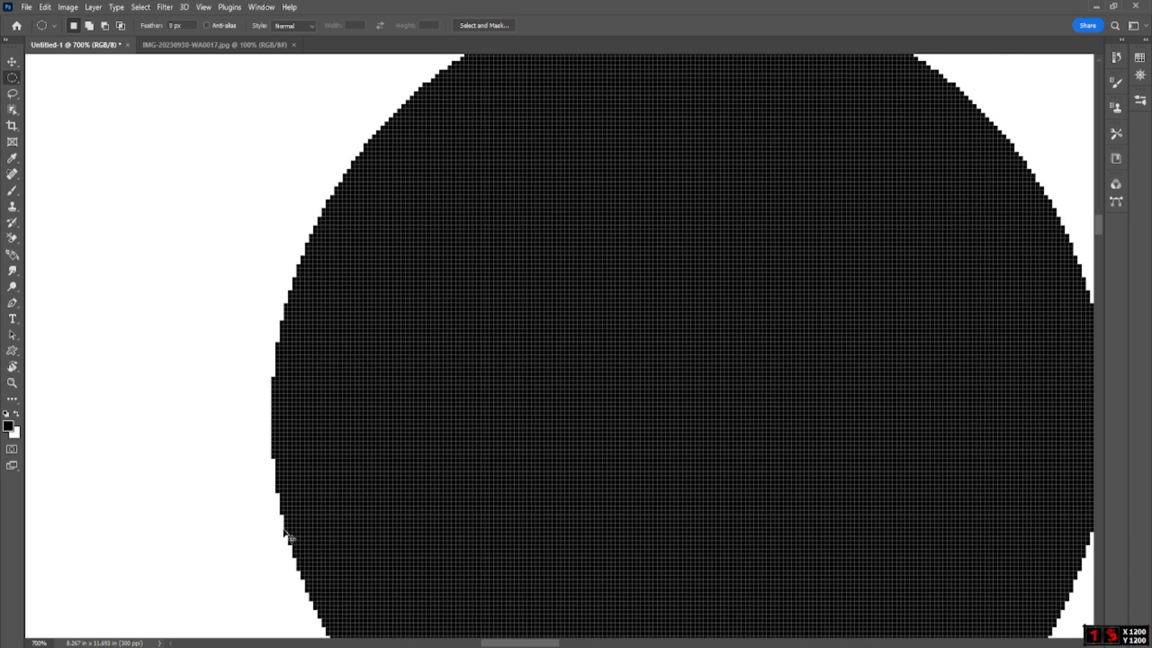
{"action": "key", "text": "ctrl+minus"}
{"action": "key", "text": "ctrl+minus"}
{"action": "key", "text": "ctrl+minus"}
{"action": "left_click_drag", "start_coordinate": [899, 338], "coordinate": [527, 430]}
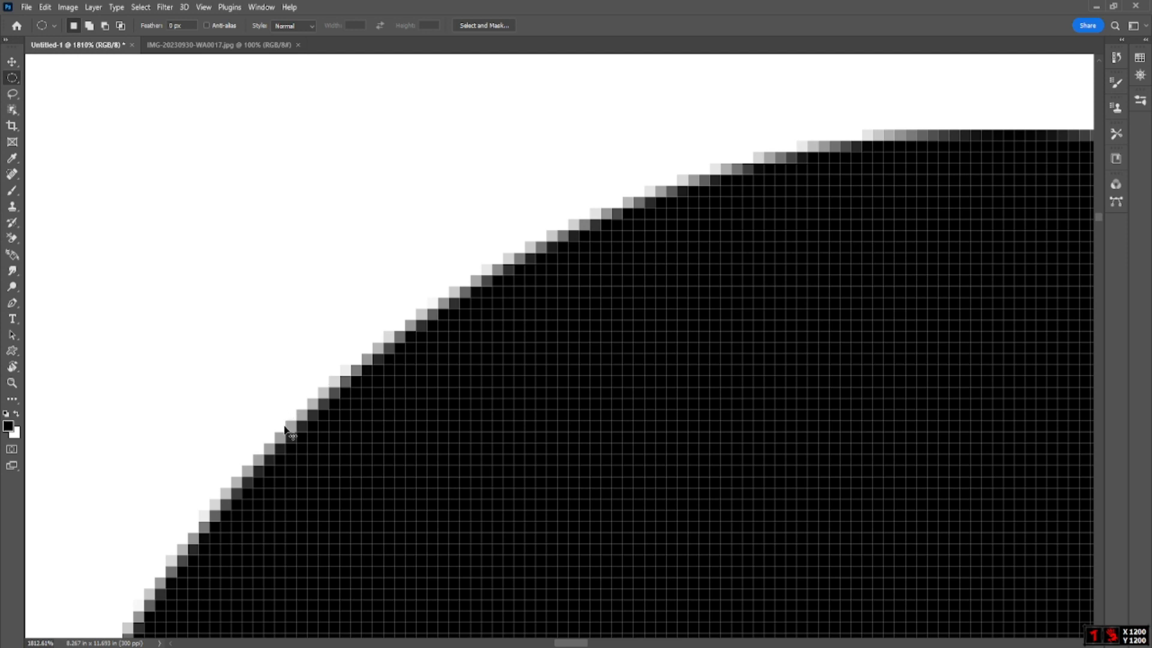
{"action": "scroll", "coordinate": [286, 426], "scroll_direction": "down", "scroll_amount": 4}
{"action": "left_click_drag", "start_coordinate": [327, 321], "coordinate": [686, 414]}
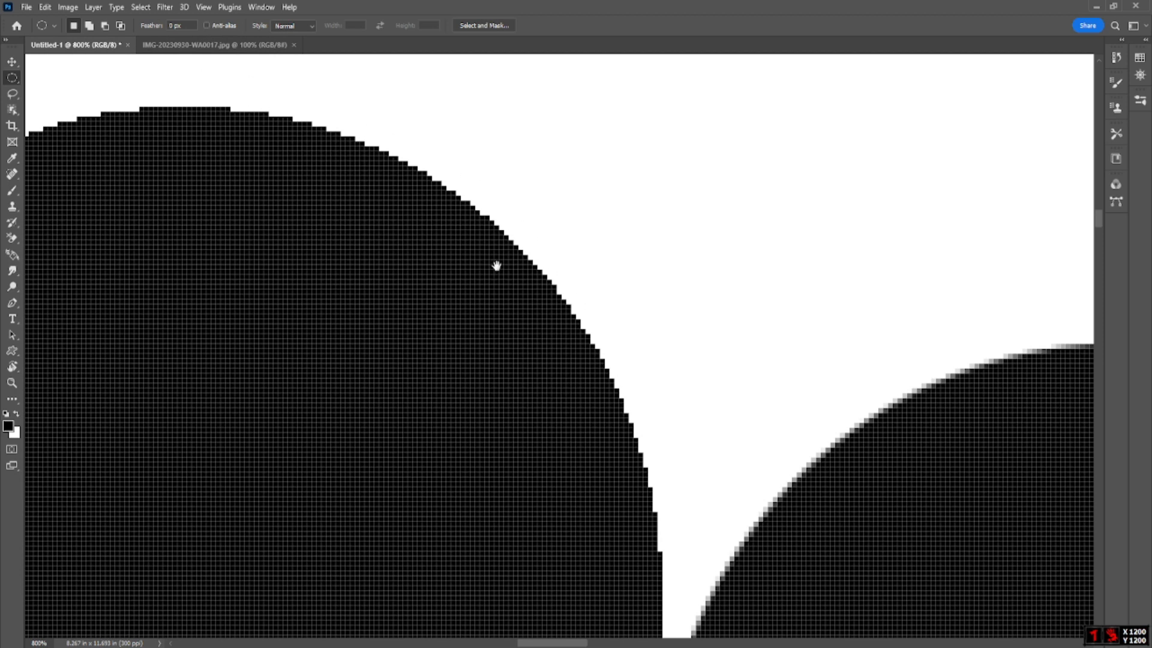
{"action": "left_click_drag", "start_coordinate": [522, 311], "coordinate": [616, 305]}
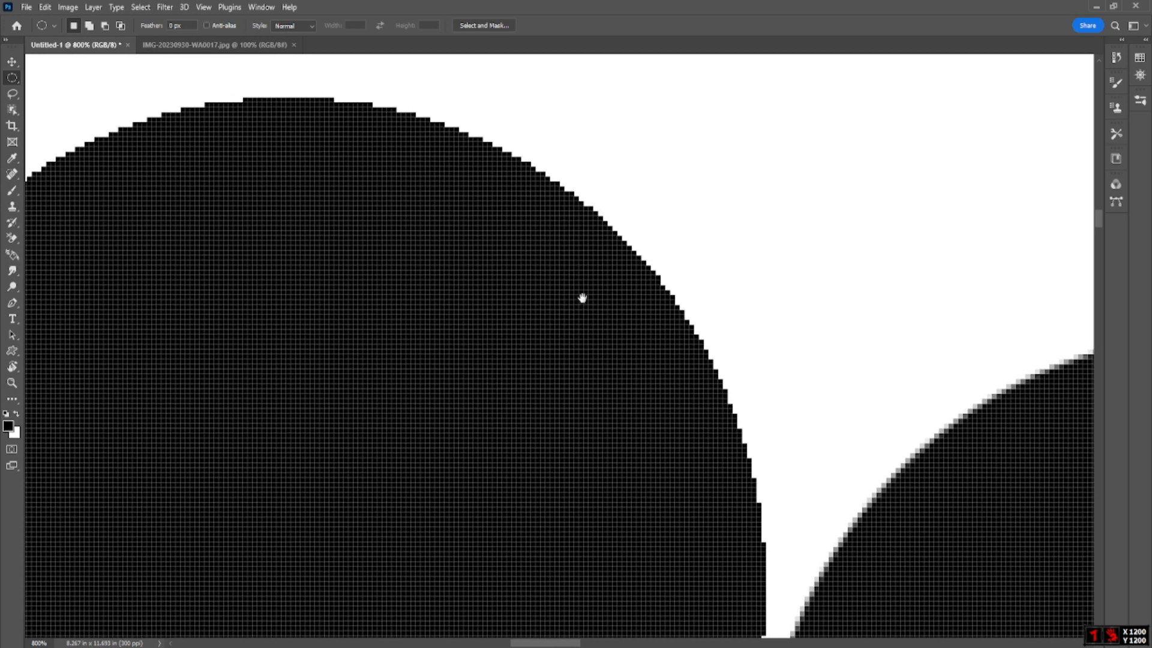
{"action": "scroll", "coordinate": [582, 300], "scroll_direction": "down", "scroll_amount": 4}
{"action": "scroll", "coordinate": [582, 298], "scroll_direction": "down", "scroll_amount": 3}
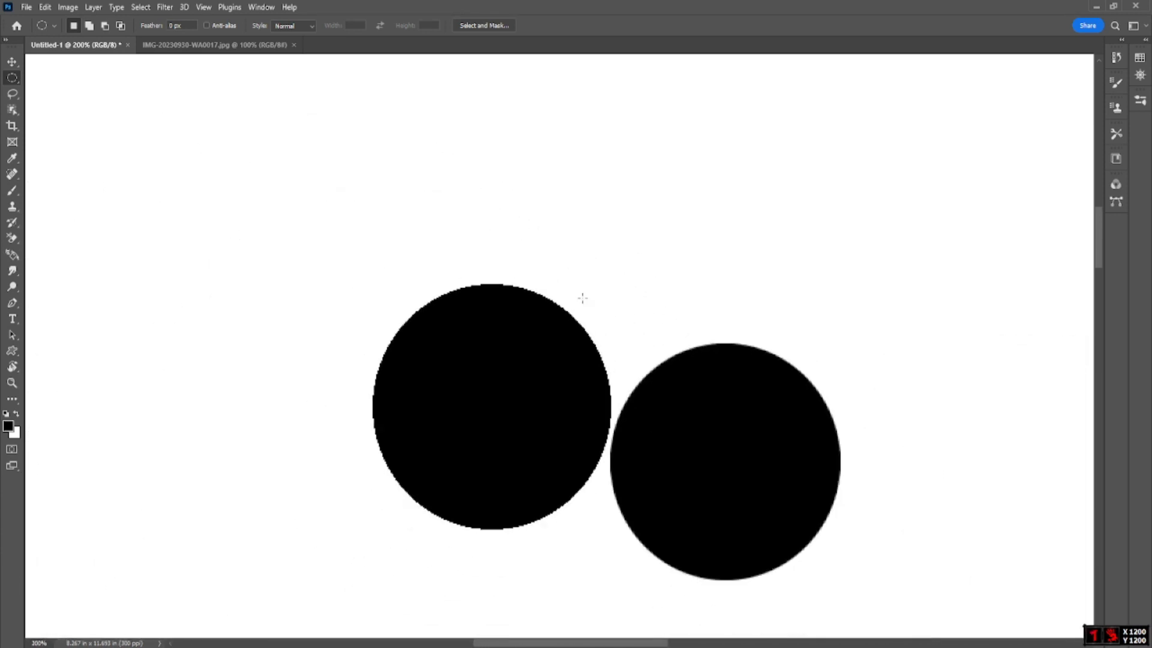
- With the Rectangular Marquee tool in Add to selection mode, draw two groups of overlapping rectangles and one separate rectangle above the circles
{"action": "right_click", "coordinate": [12, 81]}
{"action": "left_click", "coordinate": [60, 75]}
{"action": "left_click", "coordinate": [88, 27]}
{"action": "left_click_drag", "start_coordinate": [185, 164], "coordinate": [323, 315]}
{"action": "left_click_drag", "start_coordinate": [361, 117], "coordinate": [259, 232]}
{"action": "left_click_drag", "start_coordinate": [427, 101], "coordinate": [323, 167]}
{"action": "left_click_drag", "start_coordinate": [472, 128], "coordinate": [644, 252]}
{"action": "left_click_drag", "start_coordinate": [714, 96], "coordinate": [618, 179]}
{"action": "left_click_drag", "start_coordinate": [742, 156], "coordinate": [923, 284]}
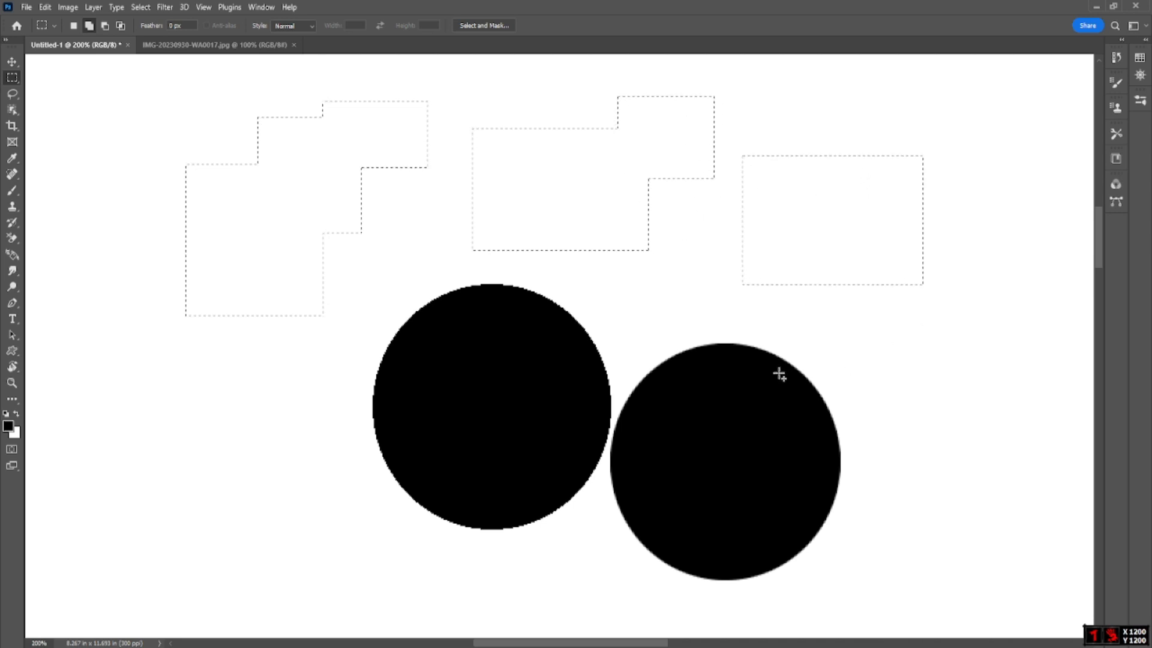
- In Subtract from selection mode, cut rectangular pieces from the corners of all three selected areas and from the rightmost area's lower edge
{"action": "left_click", "coordinate": [104, 26]}
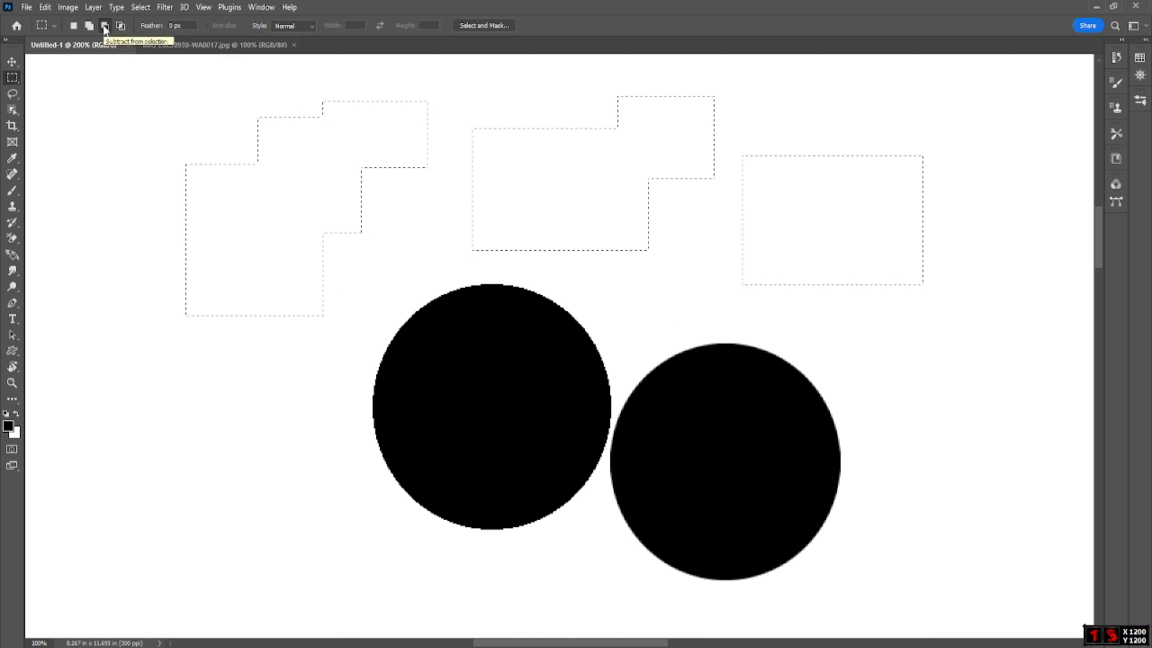
{"action": "left_click_drag", "start_coordinate": [149, 128], "coordinate": [230, 235]}
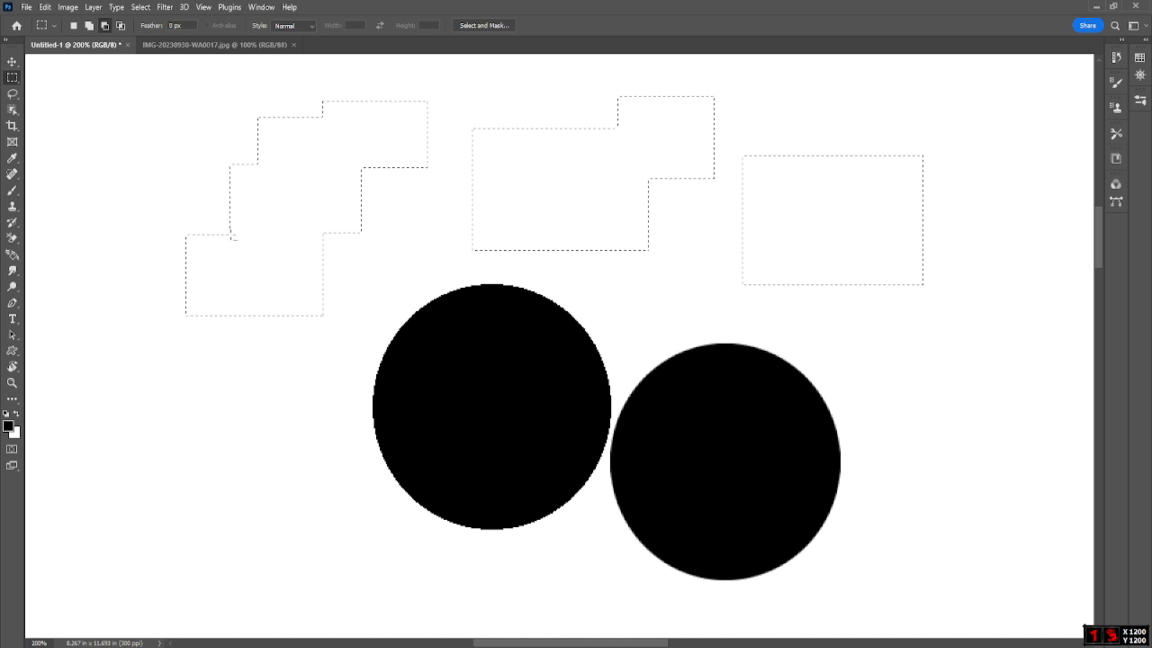
{"action": "left_click_drag", "start_coordinate": [462, 114], "coordinate": [539, 196]}
{"action": "left_click_drag", "start_coordinate": [967, 123], "coordinate": [865, 215]}
{"action": "left_click_drag", "start_coordinate": [910, 336], "coordinate": [821, 259]}
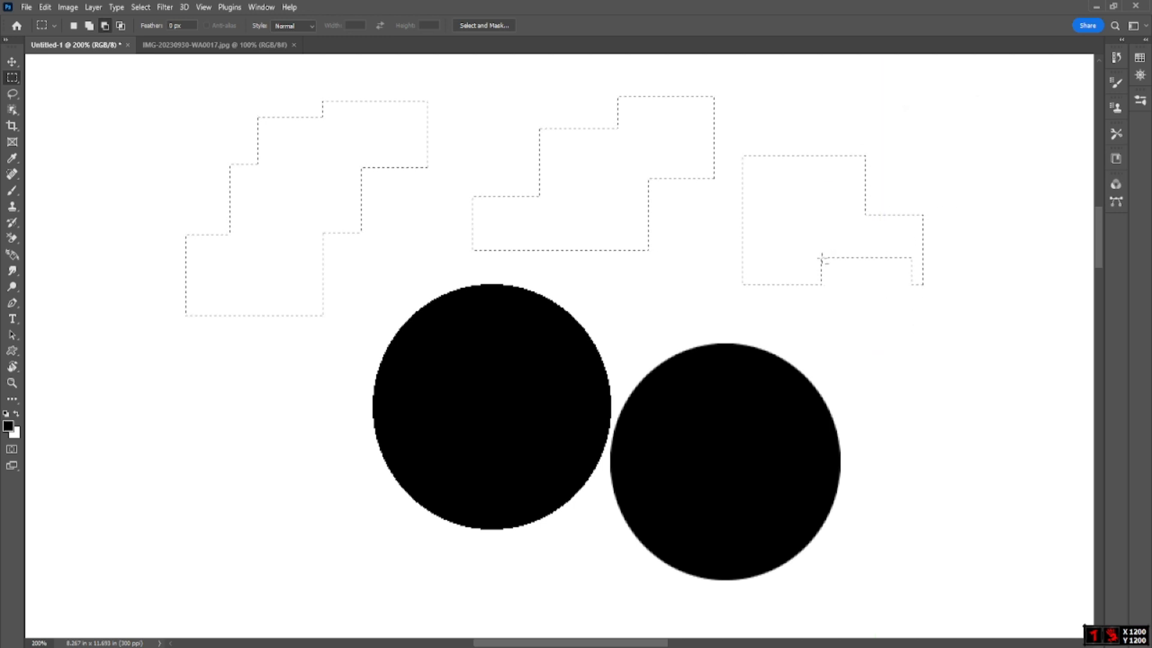
- Clear the selection, draw a new rectangular one at the page's upper left, and intersect it with a rectangle overlapping its lower-right corner
{"action": "left_click", "coordinate": [120, 25]}
{"action": "left_click", "coordinate": [202, 103]}
{"action": "left_click", "coordinate": [75, 29]}
{"action": "left_click_drag", "start_coordinate": [222, 124], "coordinate": [358, 247]}
{"action": "left_click", "coordinate": [119, 26]}
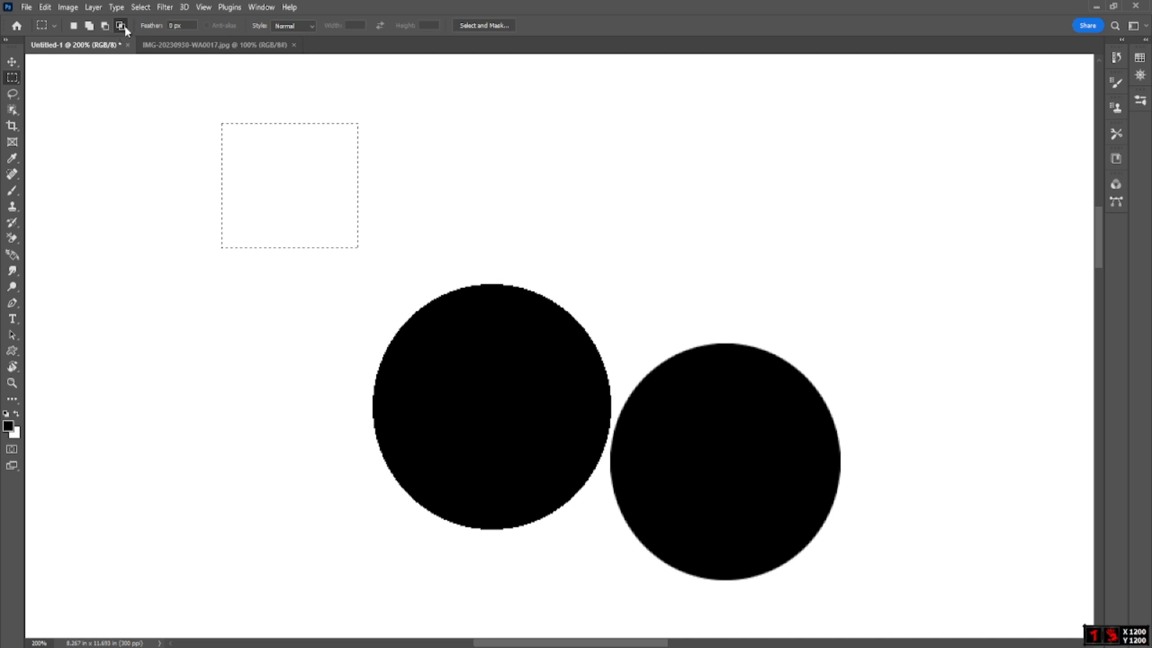
{"action": "left_click_drag", "start_coordinate": [396, 296], "coordinate": [300, 183]}
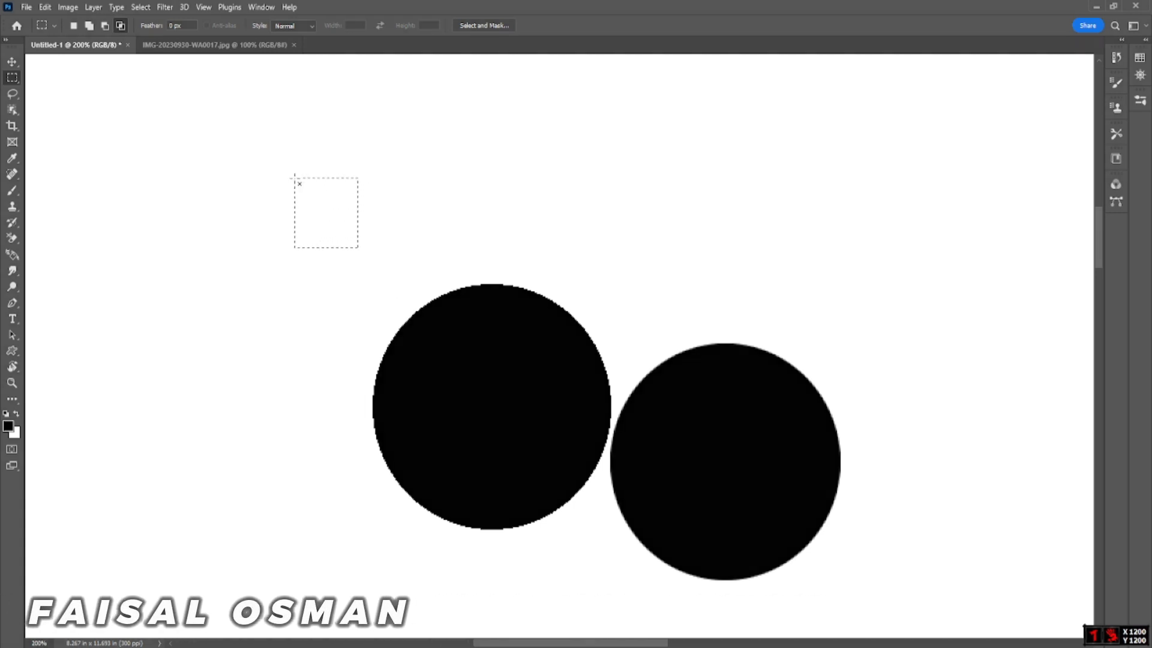